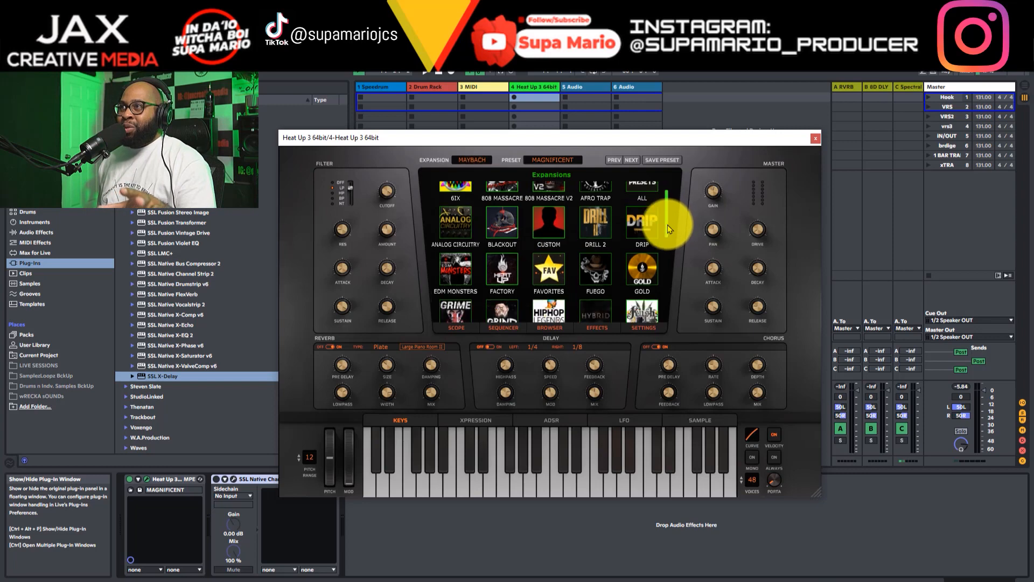
{"action": "scroll", "coordinate": [667, 247], "scroll_direction": "down", "scroll_amount": 2}
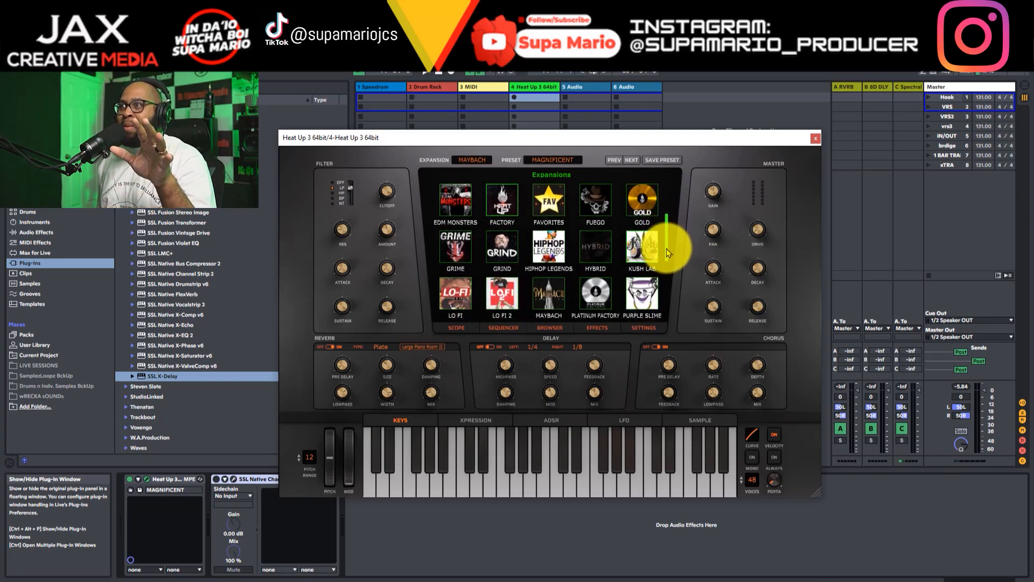
Step: Browse the Heat Up 3 expansions and open the preset list of the Maybach expansion
{"action": "left_click", "coordinate": [555, 286]}
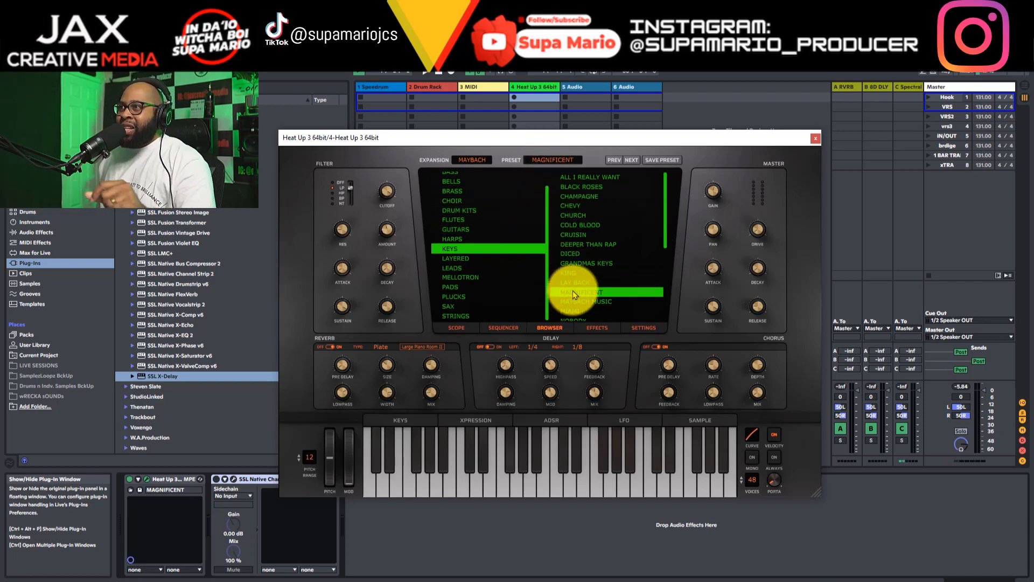
{"action": "mouse_move", "coordinate": [748, 141]}
{"action": "left_mouse_down"}
{"action": "mouse_move", "coordinate": [924, 75]}
{"action": "mouse_move", "coordinate": [642, 113]}
{"action": "mouse_move", "coordinate": [76, 70]}
{"action": "mouse_move", "coordinate": [699, 137]}
{"action": "mouse_move", "coordinate": [758, 134]}
{"action": "left_mouse_up"}
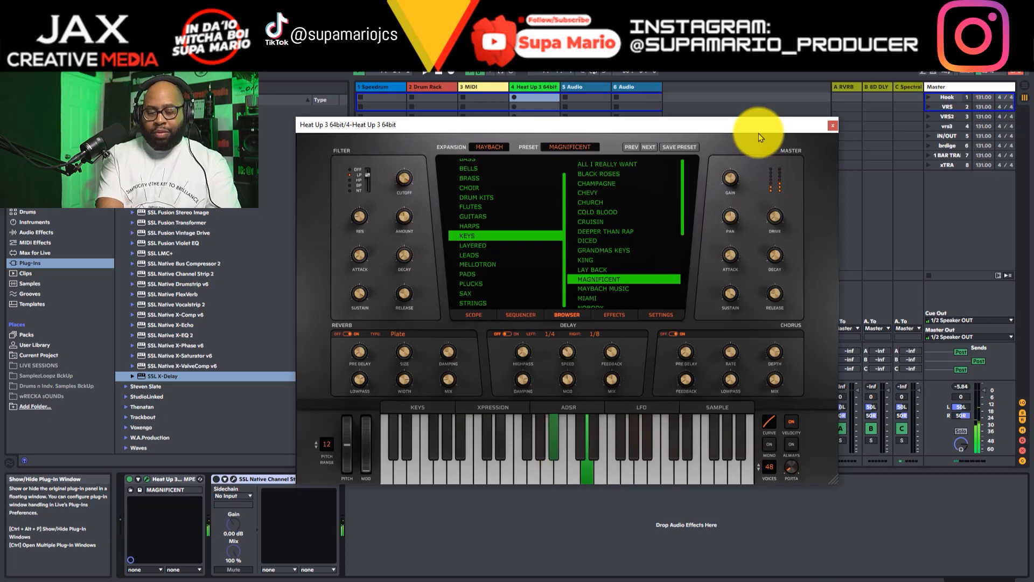
Step: Close the Heat Up 3 window and open the SSL X-Delay interface from the C Spectral return track
{"action": "left_click", "coordinate": [845, 125]}
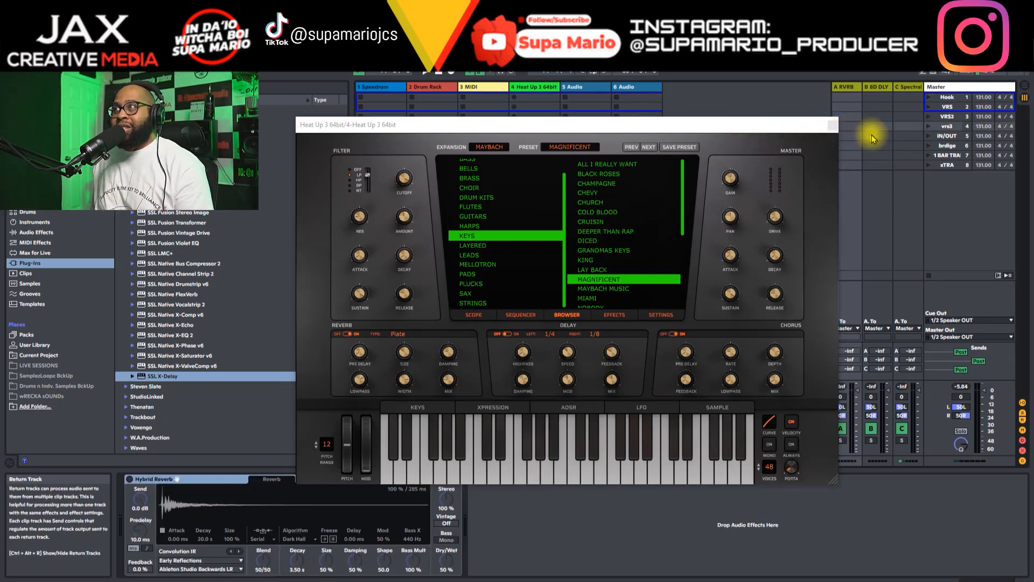
{"action": "left_click", "coordinate": [833, 125]}
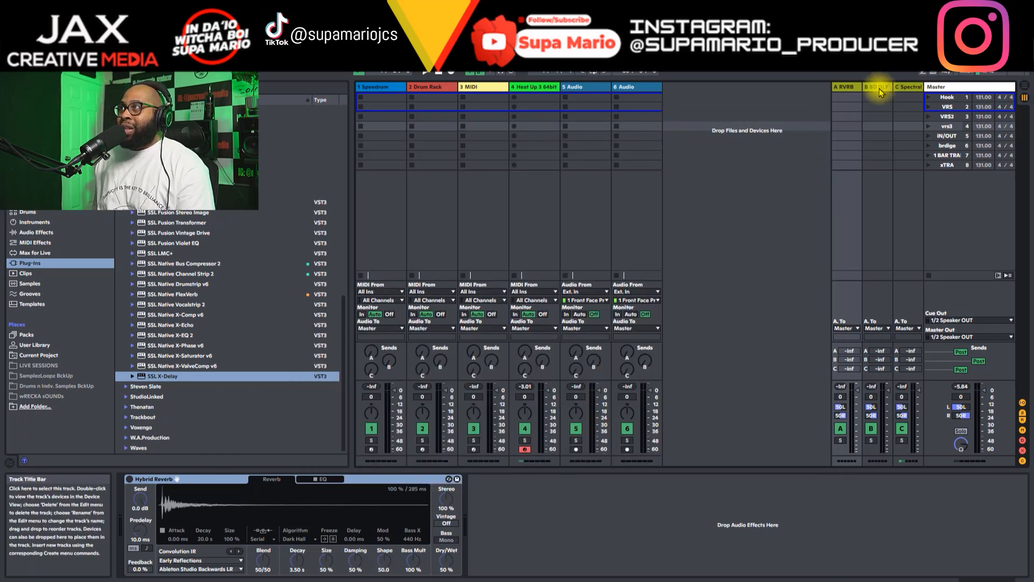
{"action": "left_click", "coordinate": [910, 87]}
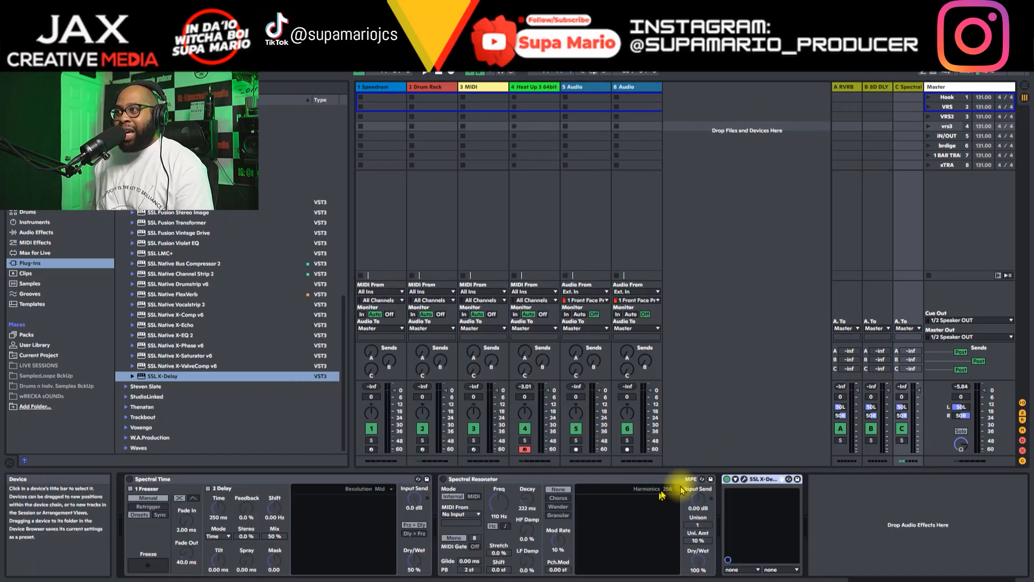
{"action": "left_click", "coordinate": [744, 479]}
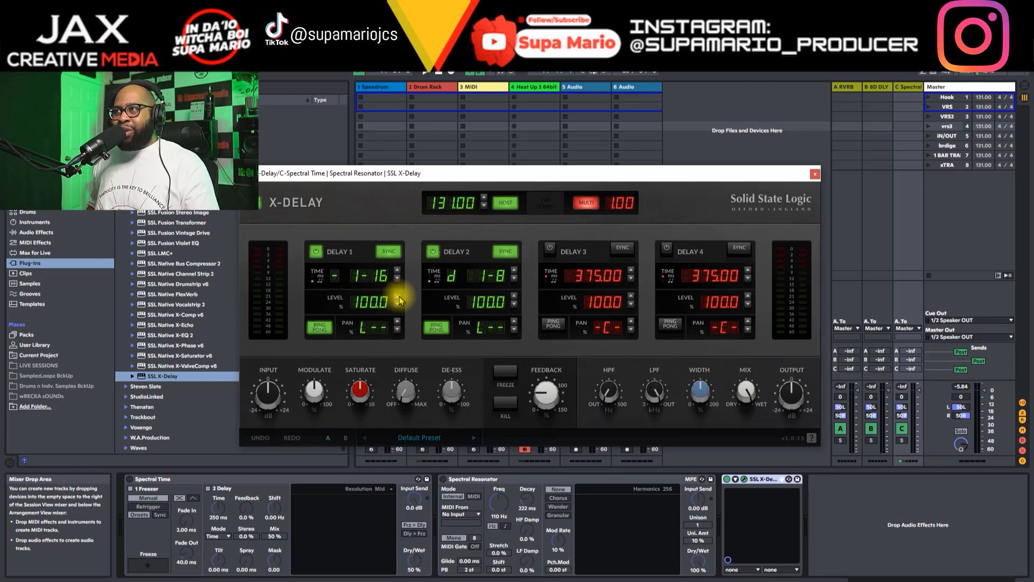
Step: Try tapping in a manual delay tempo with host sync off, and restore the host tempo
{"action": "left_click_drag", "start_coordinate": [610, 206], "coordinate": [637, 206]}
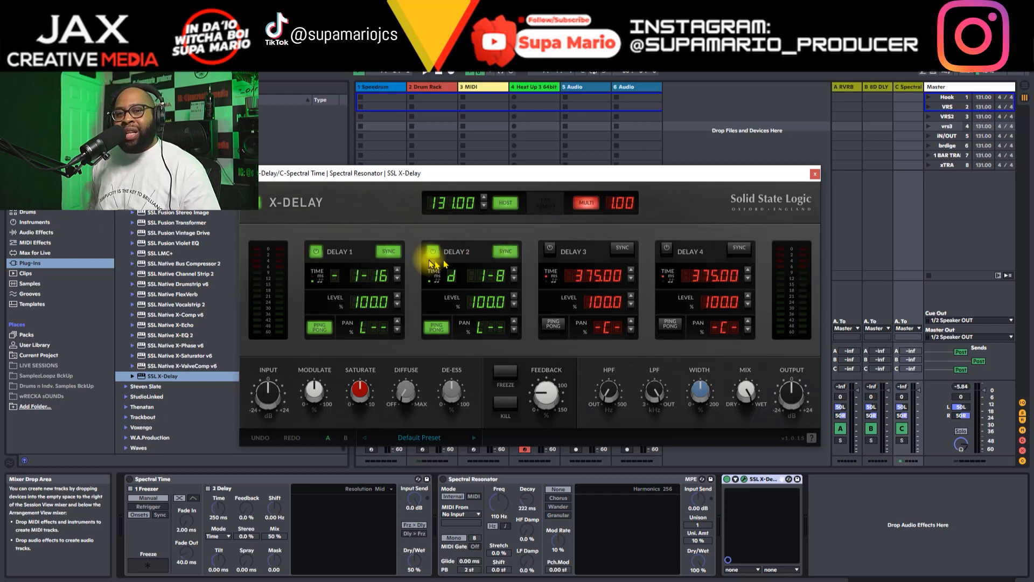
{"action": "left_click", "coordinate": [511, 207]}
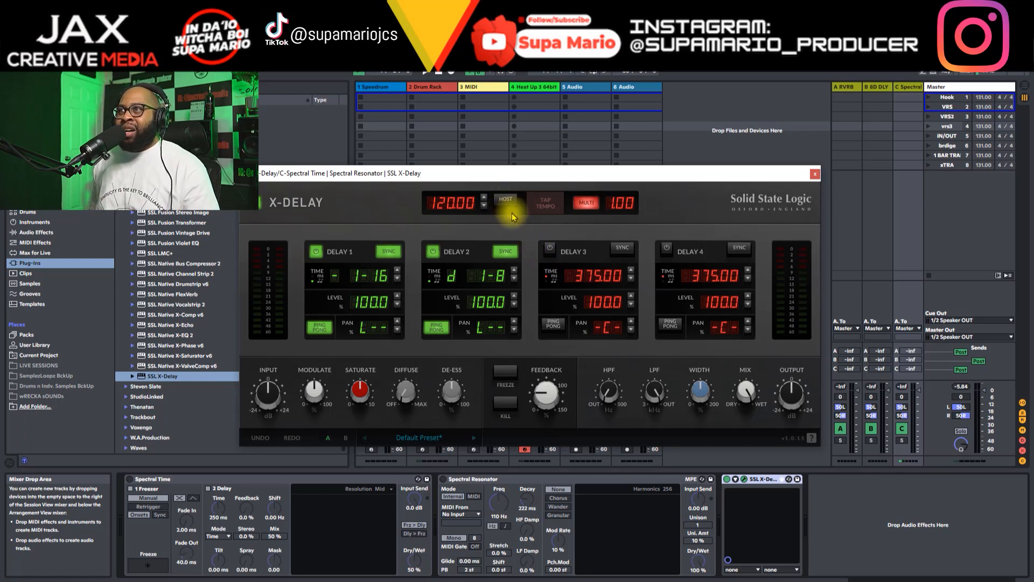
{"action": "left_click", "coordinate": [541, 207]}
{"action": "left_click", "coordinate": [541, 207]}
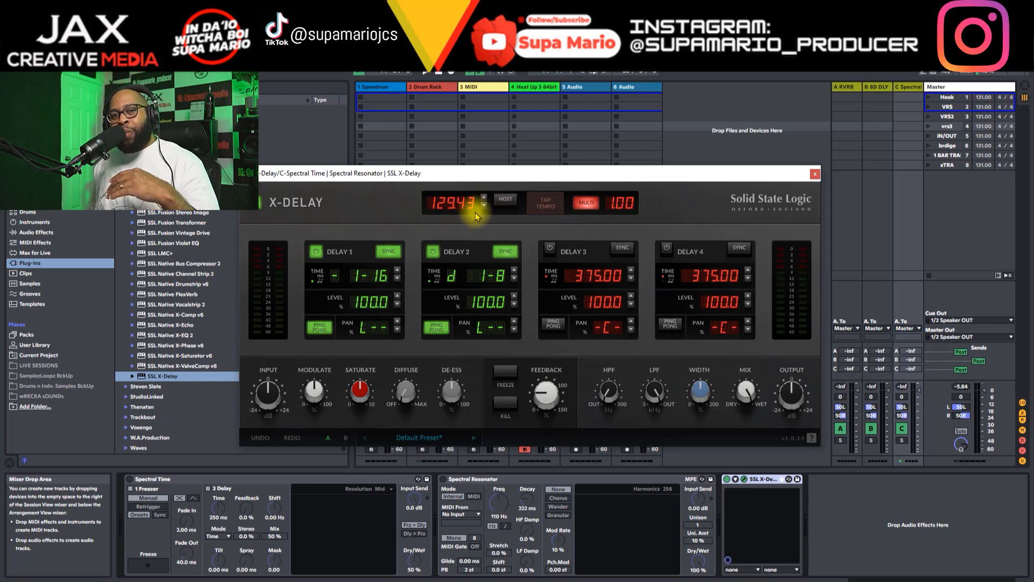
{"action": "left_click", "coordinate": [506, 203]}
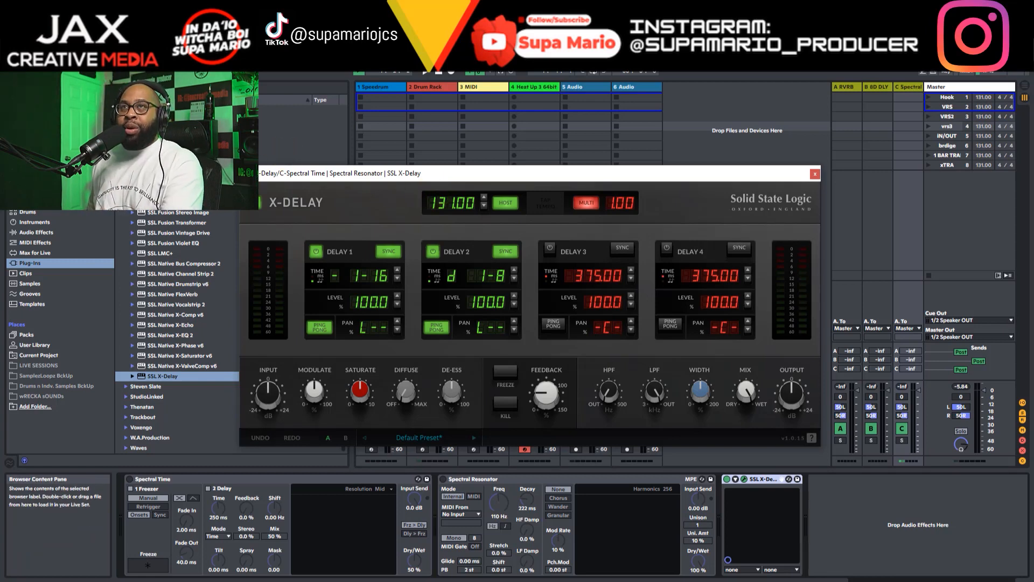
{"action": "key", "text": "space"}
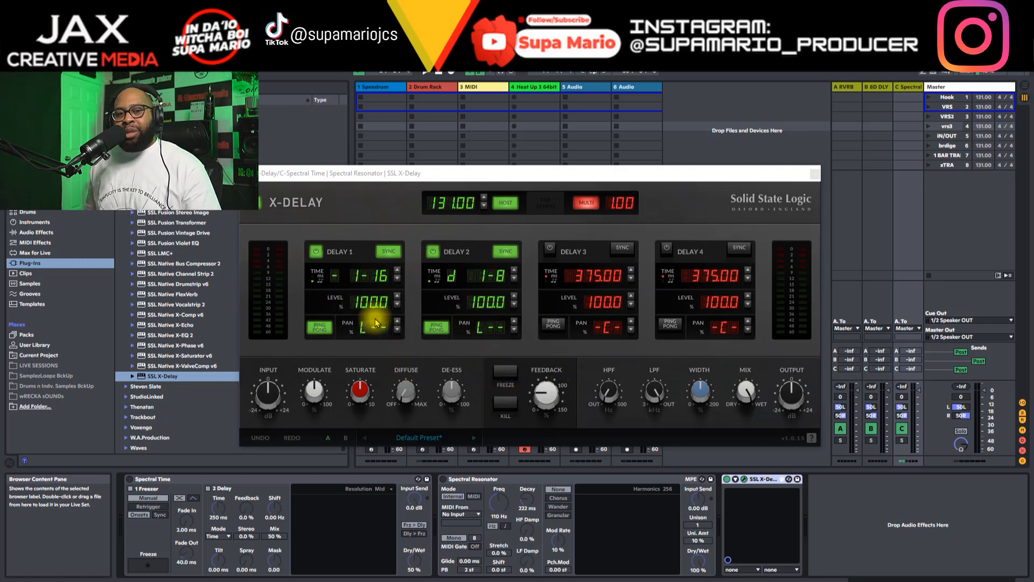
Step: Switch off Delay 1 and Delay 2, and try the power switches of Delay 3 and Delay 4
{"action": "left_click", "coordinate": [316, 251]}
{"action": "left_click", "coordinate": [433, 251]}
{"action": "left_click", "coordinate": [550, 251]}
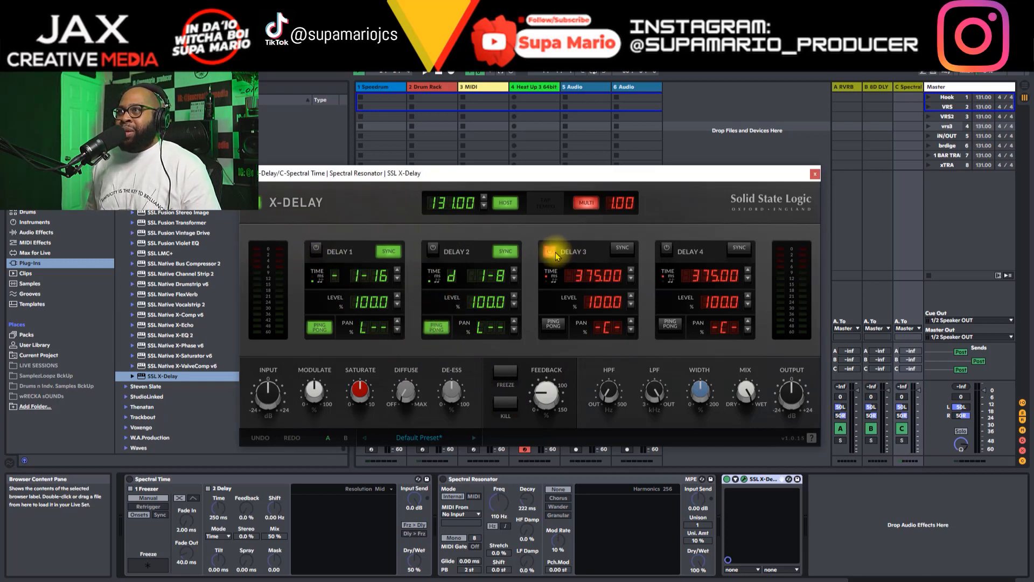
{"action": "left_click", "coordinate": [666, 251]}
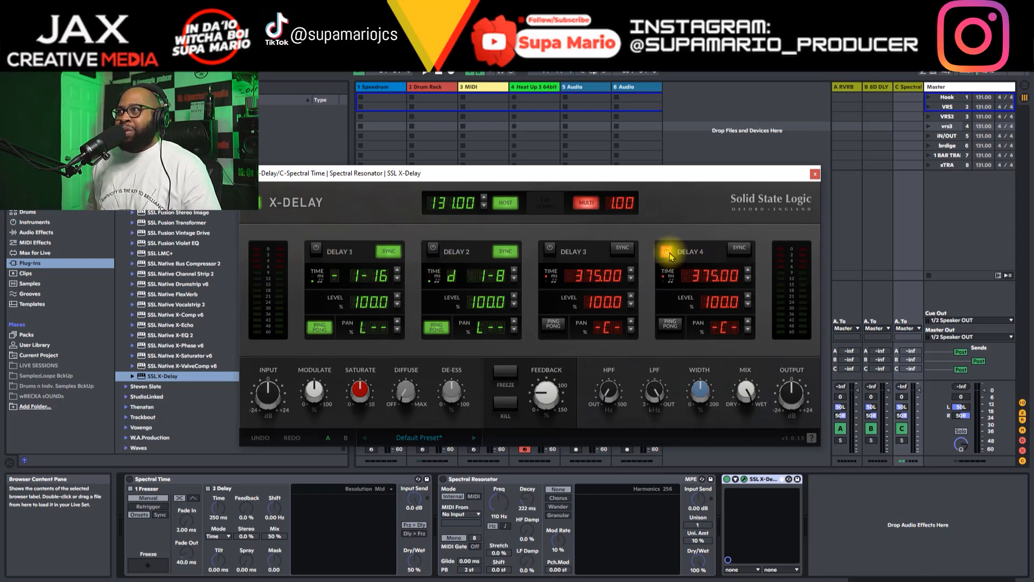
Step: Try activating Delay 2 and Delay 3 together, and switch both off again
{"action": "left_click", "coordinate": [434, 249]}
{"action": "left_click", "coordinate": [548, 249]}
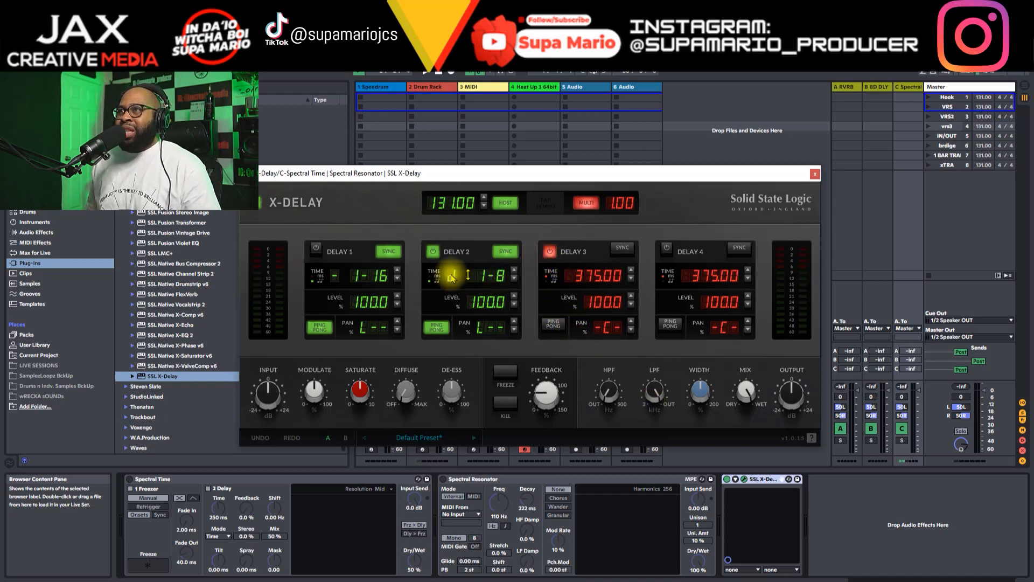
{"action": "left_click", "coordinate": [433, 250]}
{"action": "left_click", "coordinate": [550, 249]}
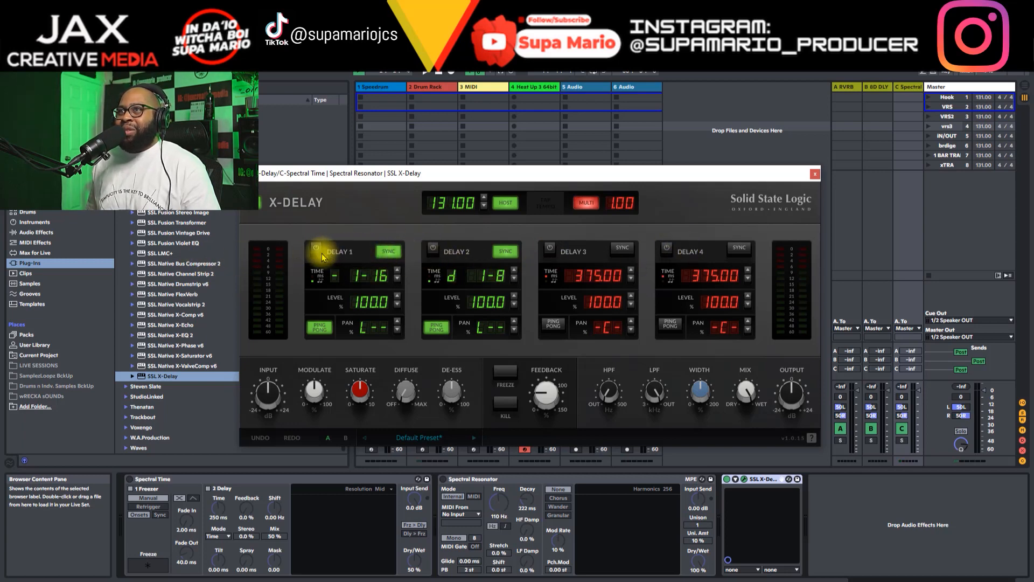
Step: Turn off tempo sync on Delay 1 and Delay 2 so their times run in milliseconds
{"action": "left_click", "coordinate": [389, 256]}
{"action": "left_click", "coordinate": [390, 258]}
{"action": "left_click", "coordinate": [392, 259]}
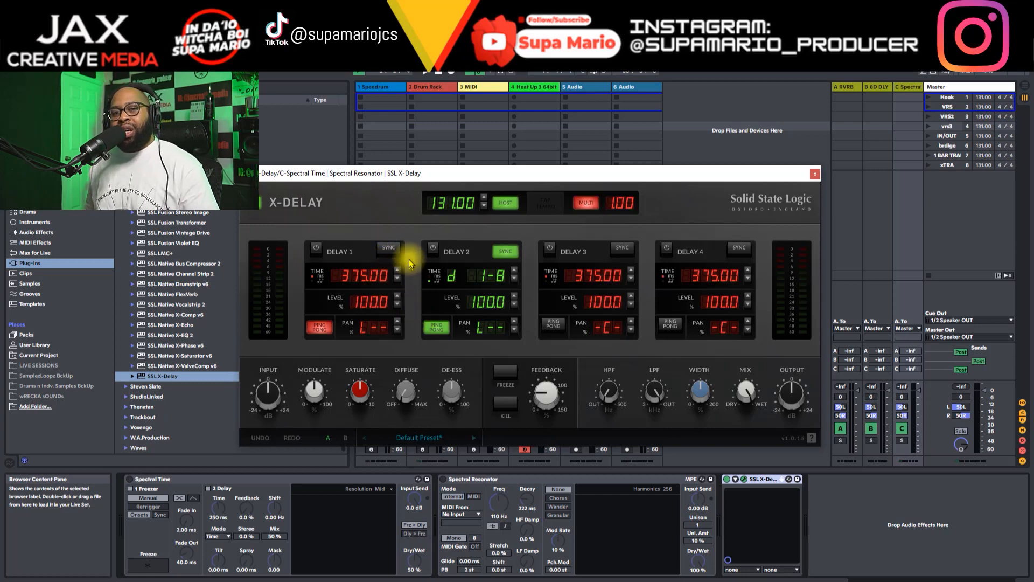
{"action": "left_click", "coordinate": [502, 252]}
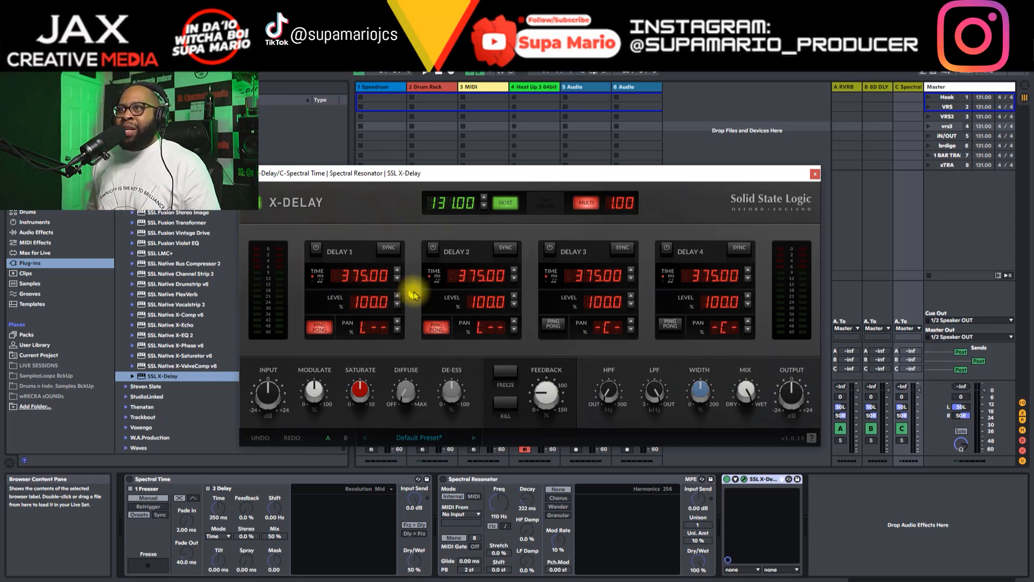
Step: Set the time of all four delays to 2000.00 ms
{"action": "left_click_drag", "start_coordinate": [358, 277], "coordinate": [377, 117]}
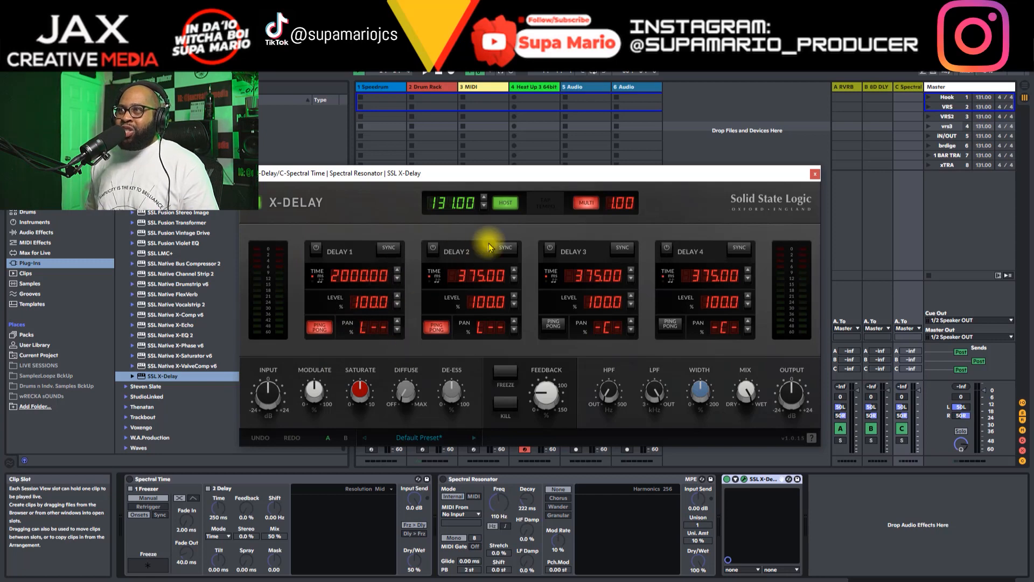
{"action": "left_click_drag", "start_coordinate": [474, 277], "coordinate": [489, 167]}
{"action": "left_click_drag", "start_coordinate": [588, 277], "coordinate": [590, 258]}
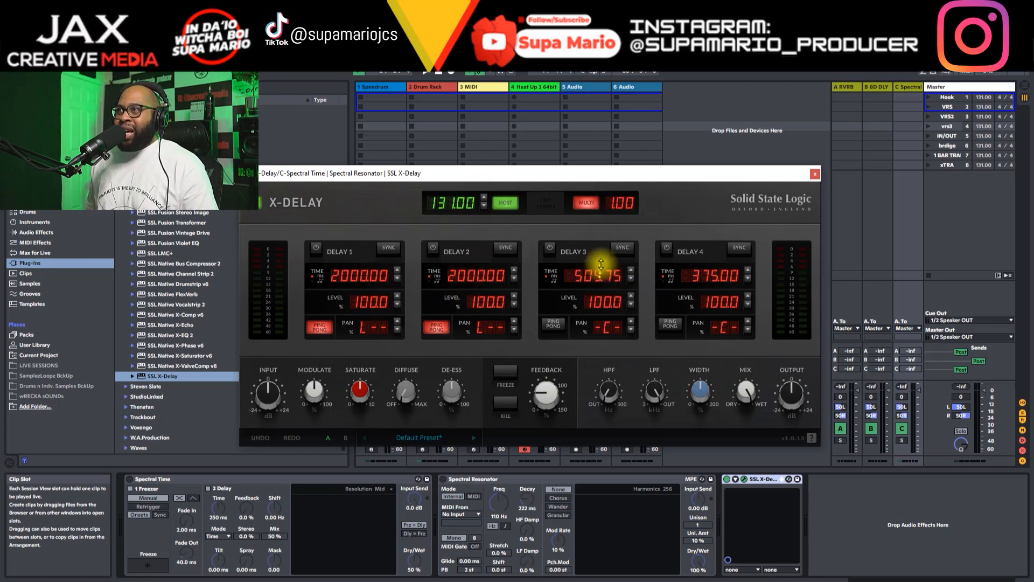
{"action": "left_click_drag", "start_coordinate": [714, 277], "coordinate": [725, 143]}
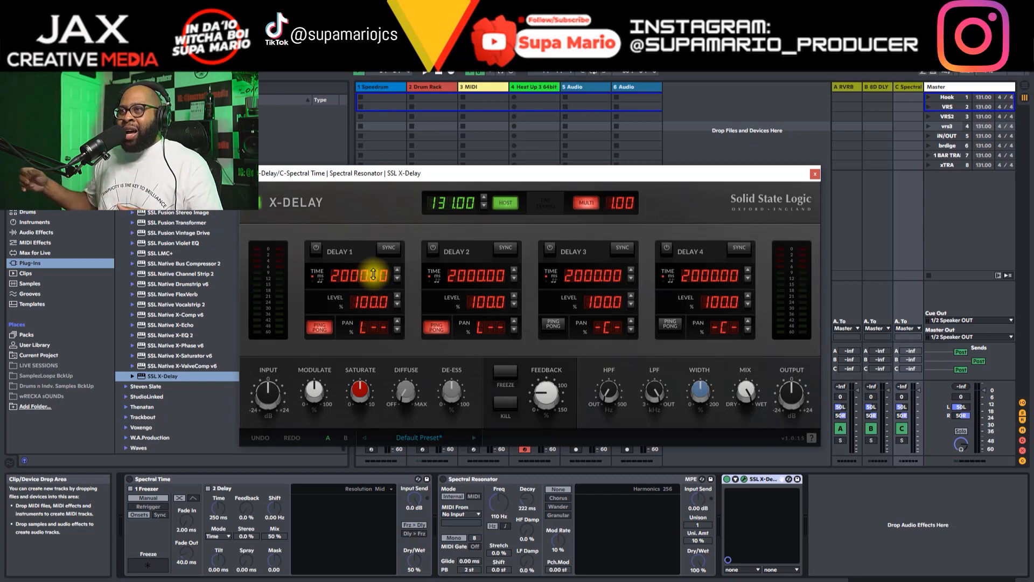
Step: Turn on tempo sync for all four delays
{"action": "left_click", "coordinate": [390, 253]}
{"action": "left_click", "coordinate": [504, 249]}
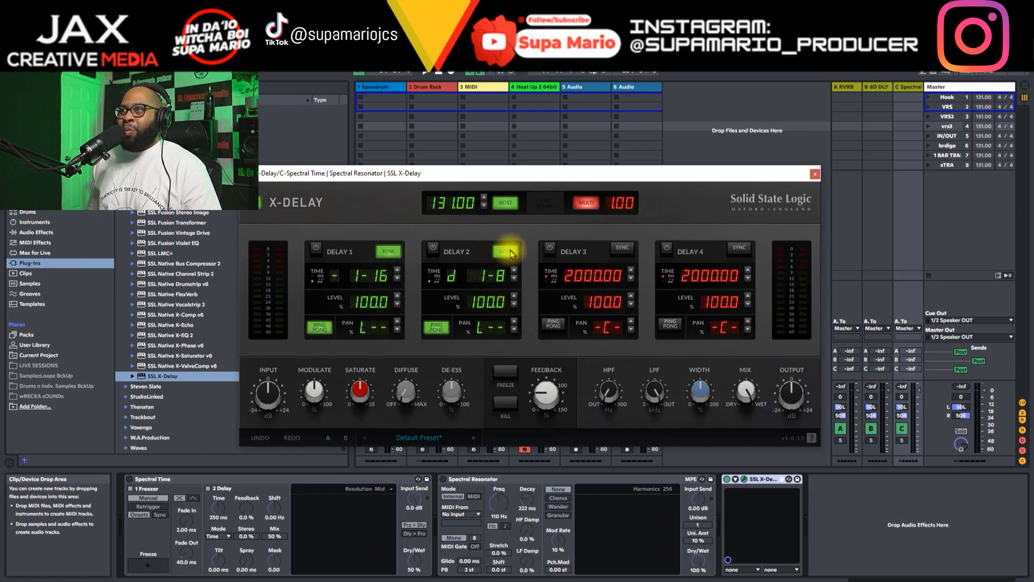
{"action": "left_click", "coordinate": [621, 247]}
{"action": "left_click", "coordinate": [739, 248]}
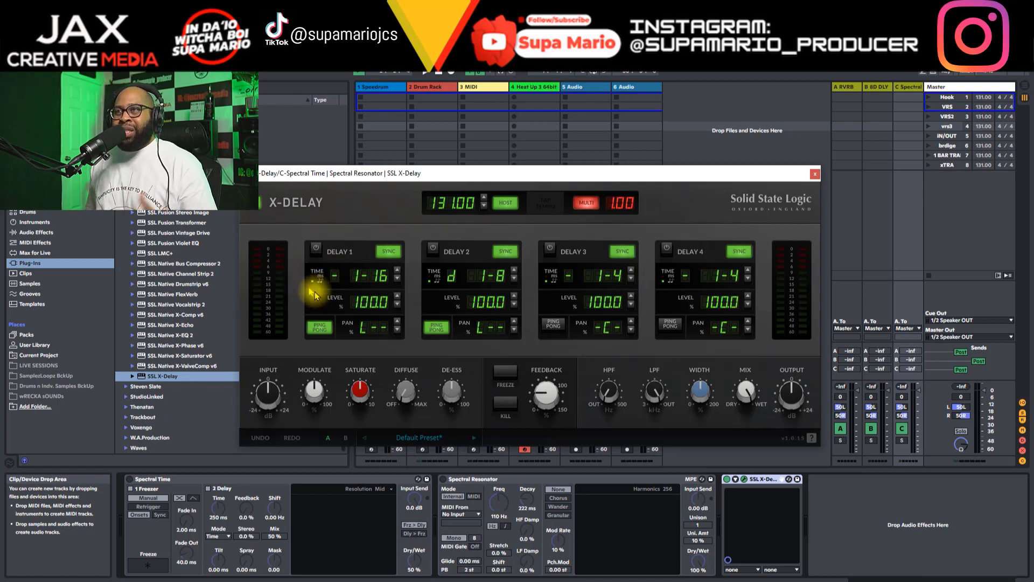
Step: Compare Delay 1's timing with sync off and on, leaving it synced
{"action": "left_click", "coordinate": [390, 252]}
{"action": "left_click", "coordinate": [393, 254]}
{"action": "left_click", "coordinate": [389, 252]}
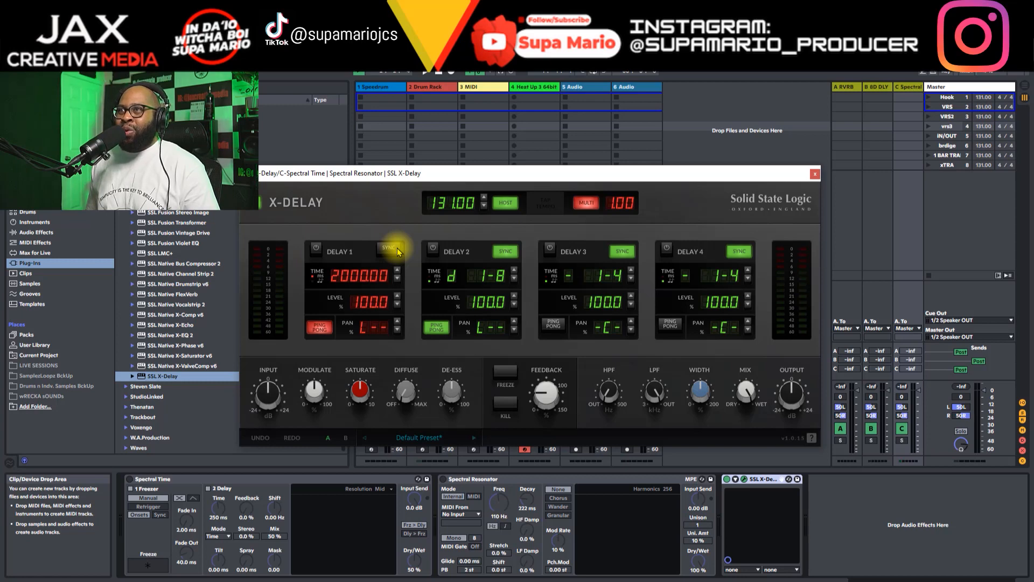
{"action": "left_click", "coordinate": [389, 251]}
{"action": "left_click", "coordinate": [389, 251]}
{"action": "left_click", "coordinate": [389, 251]}
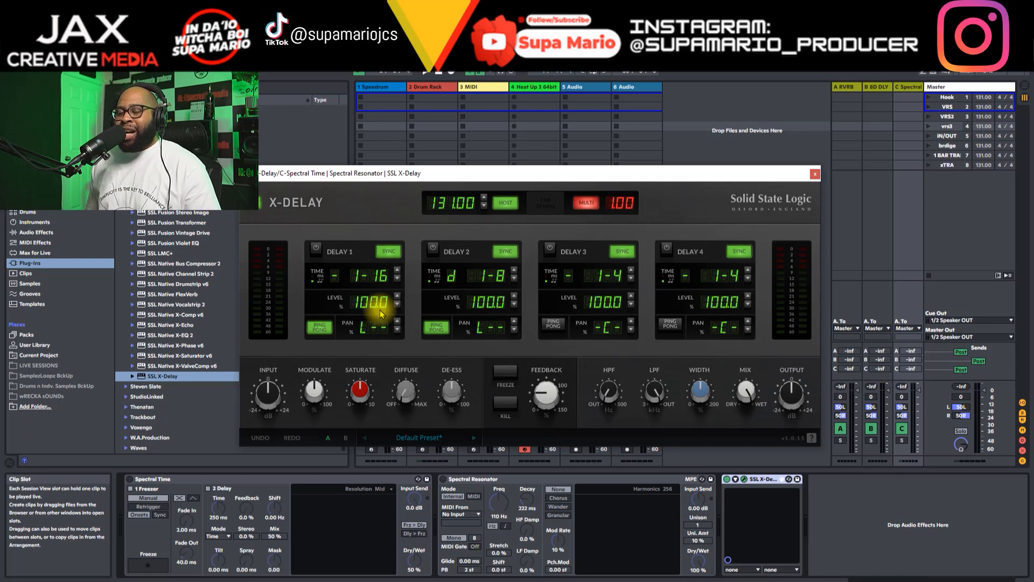
Step: Set the level of all four delays to 0.0 %
{"action": "mouse_move", "coordinate": [380, 309]}
{"action": "left_mouse_down"}
{"action": "mouse_move", "coordinate": [380, 323]}
{"action": "mouse_move", "coordinate": [380, 291]}
{"action": "left_mouse_up"}
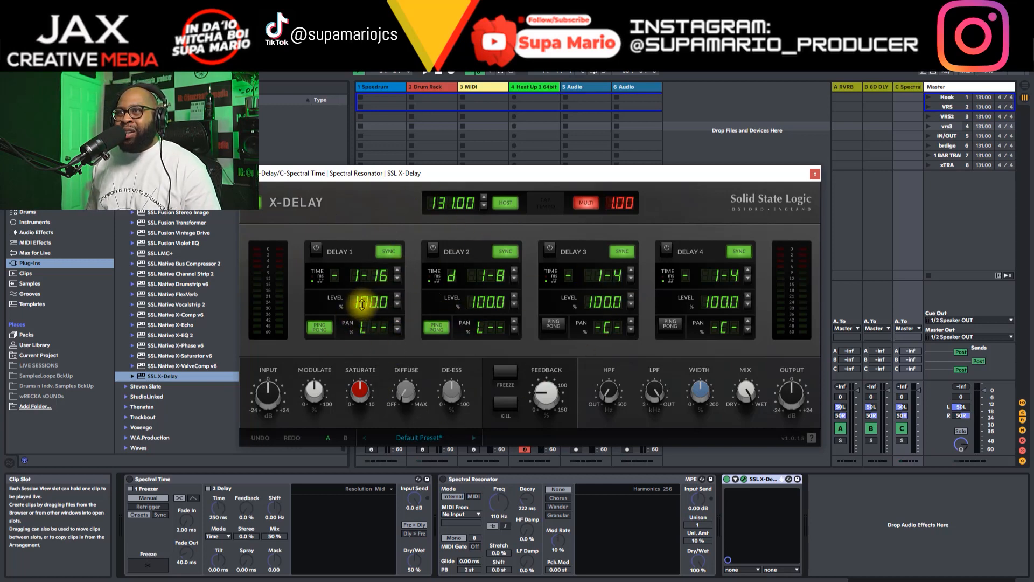
{"action": "left_click_drag", "start_coordinate": [381, 303], "coordinate": [370, 459]}
{"action": "left_click_drag", "start_coordinate": [490, 317], "coordinate": [480, 393]}
{"action": "left_click_drag", "start_coordinate": [612, 315], "coordinate": [642, 485]}
{"action": "left_click_drag", "start_coordinate": [738, 310], "coordinate": [744, 485]}
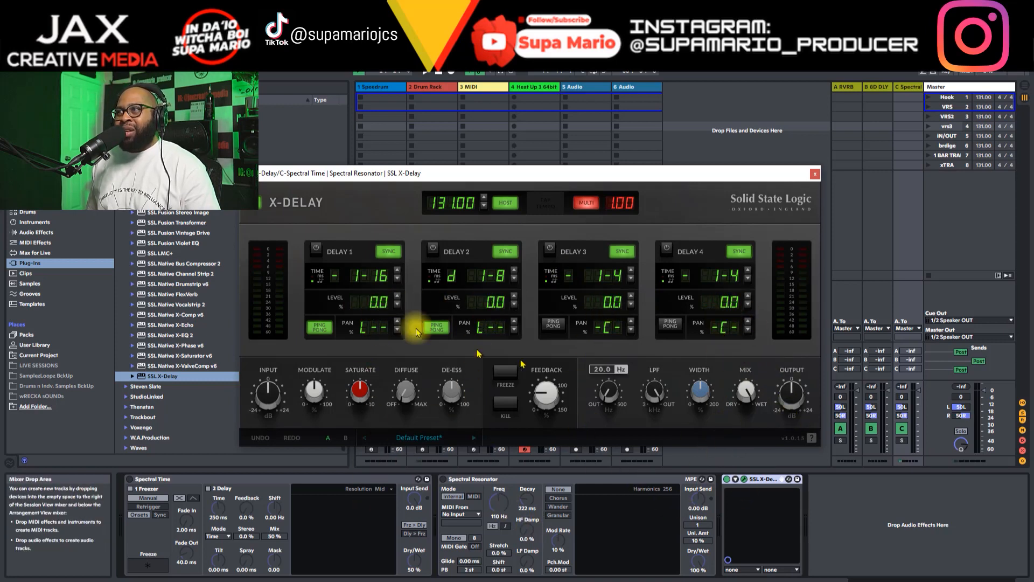
{"action": "left_click_drag", "start_coordinate": [369, 301], "coordinate": [389, 248]}
{"action": "left_click_drag", "start_coordinate": [382, 303], "coordinate": [398, 438]}
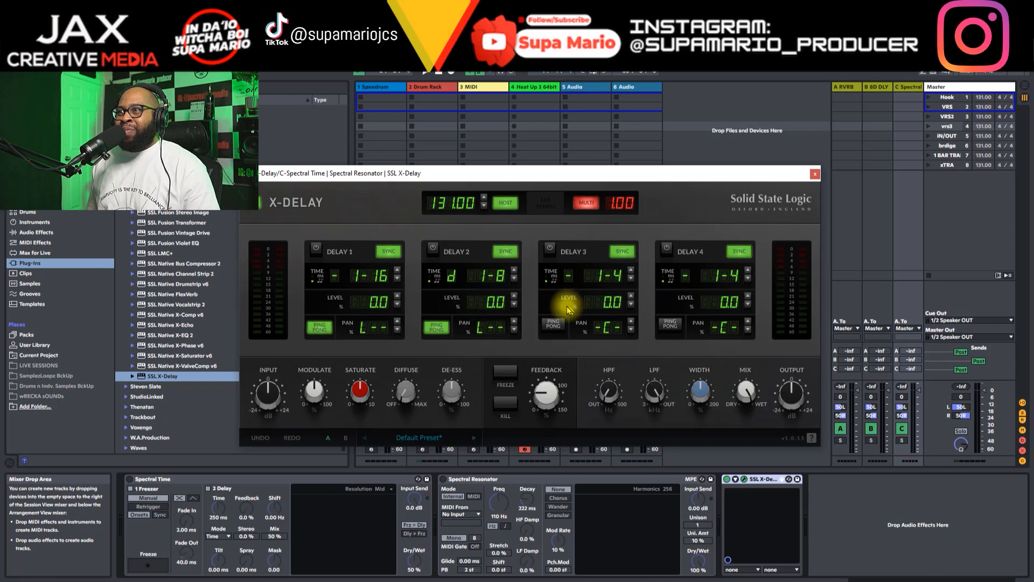
Step: Turn off ping pong on Delay 1 and Delay 2, and pan Delay 1 to L23
{"action": "left_click", "coordinate": [434, 326]}
{"action": "left_click", "coordinate": [319, 329]}
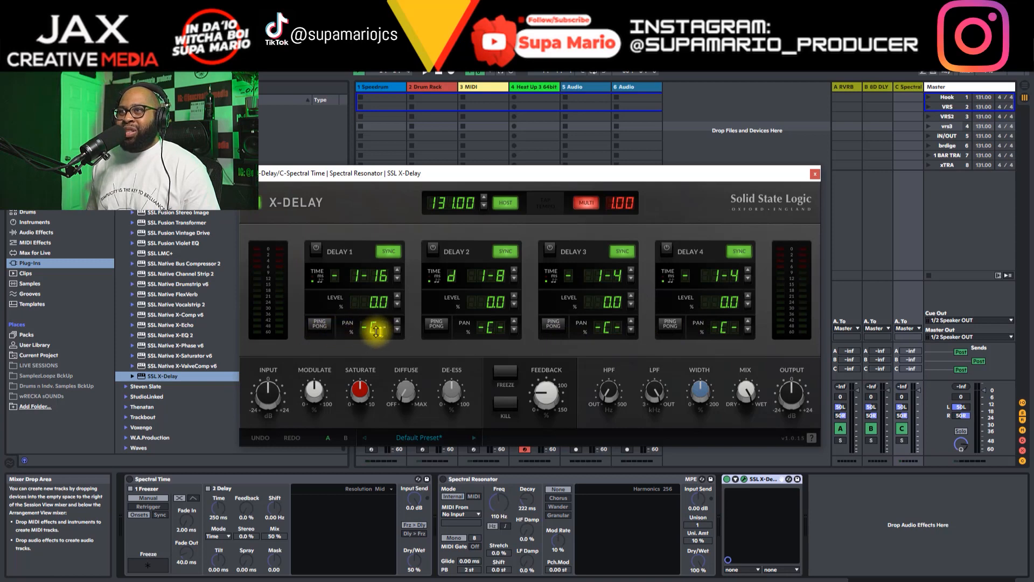
{"action": "mouse_move", "coordinate": [364, 327]}
{"action": "left_mouse_down"}
{"action": "mouse_move", "coordinate": [380, 381]}
{"action": "mouse_move", "coordinate": [379, 249]}
{"action": "mouse_move", "coordinate": [392, 435]}
{"action": "mouse_move", "coordinate": [380, 338]}
{"action": "left_mouse_up"}
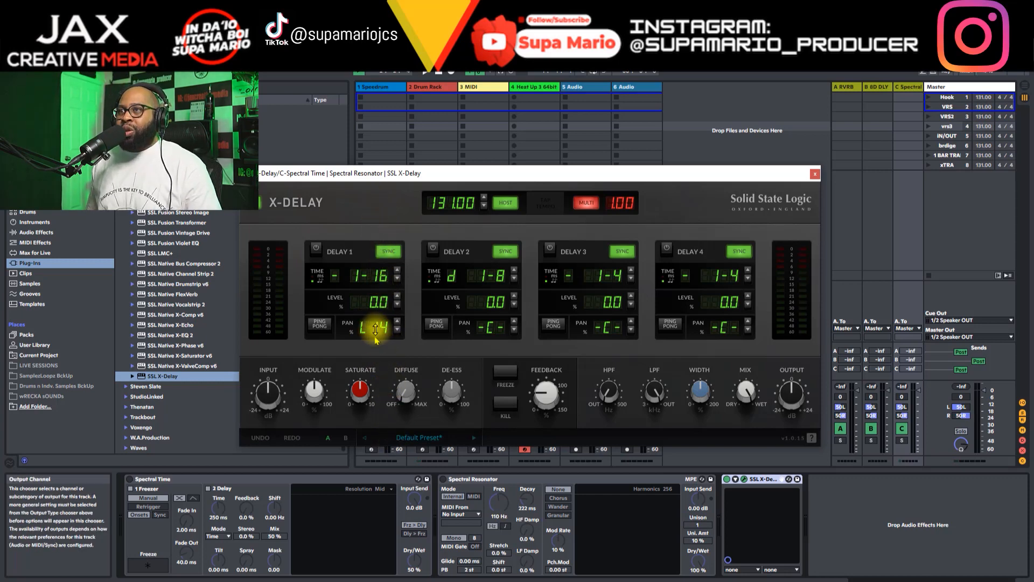
{"action": "double_click", "coordinate": [377, 330]}
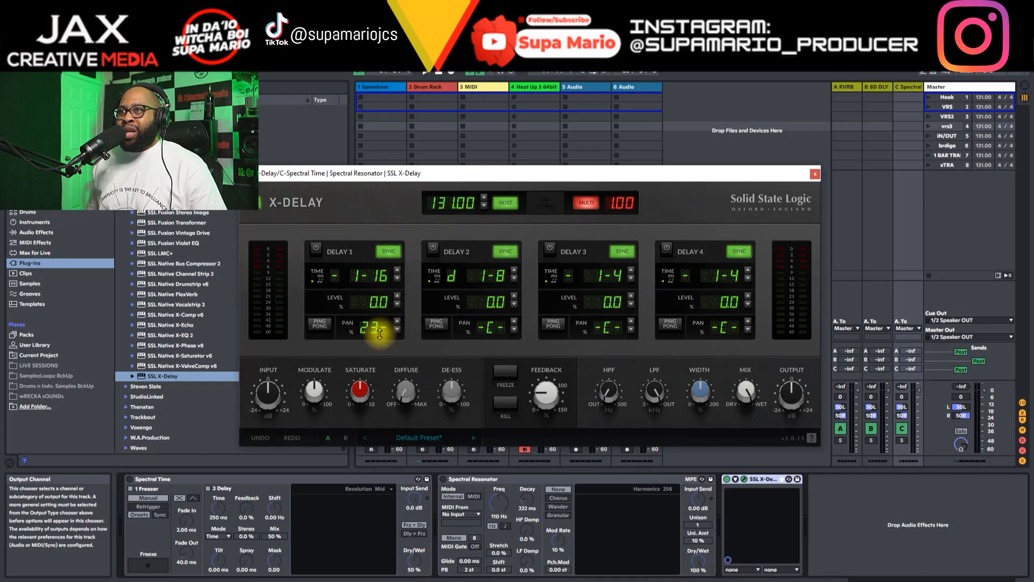
{"action": "left_click_drag", "start_coordinate": [380, 334], "coordinate": [379, 327]}
{"action": "double_click", "coordinate": [385, 333]}
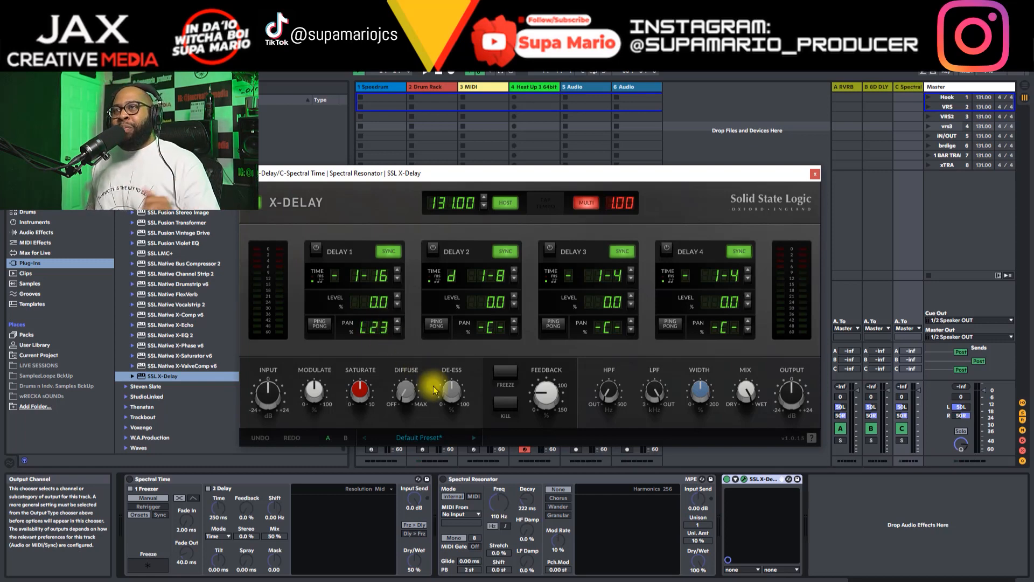
Step: Adjust Delay 1's pan in increments to L13
{"action": "left_click", "coordinate": [397, 331]}
{"action": "left_click", "coordinate": [398, 322]}
{"action": "left_click", "coordinate": [398, 322]}
{"action": "left_click", "coordinate": [399, 330]}
{"action": "left_click", "coordinate": [400, 323]}
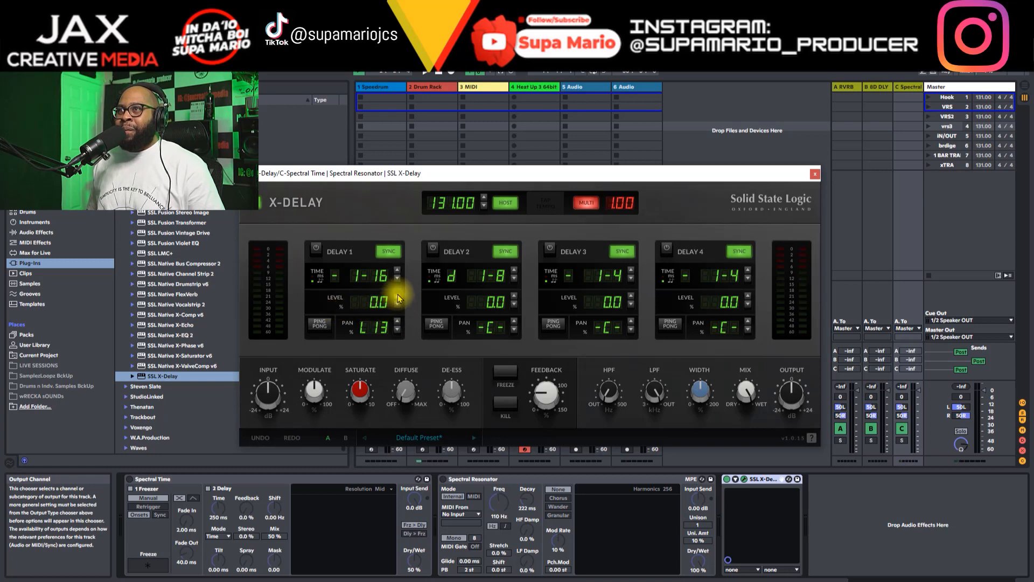
Step: Try lowering Delay 1's level further and set its synced time to 1-64
{"action": "left_click", "coordinate": [398, 306]}
{"action": "left_click", "coordinate": [397, 305]}
{"action": "left_click", "coordinate": [398, 305]}
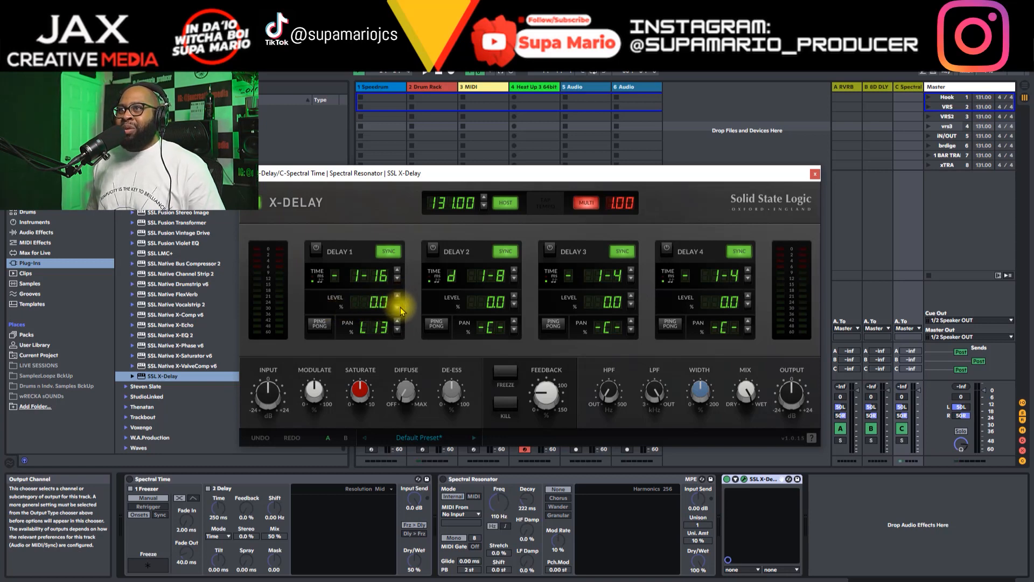
{"action": "left_click", "coordinate": [398, 279]}
{"action": "left_click", "coordinate": [398, 279]}
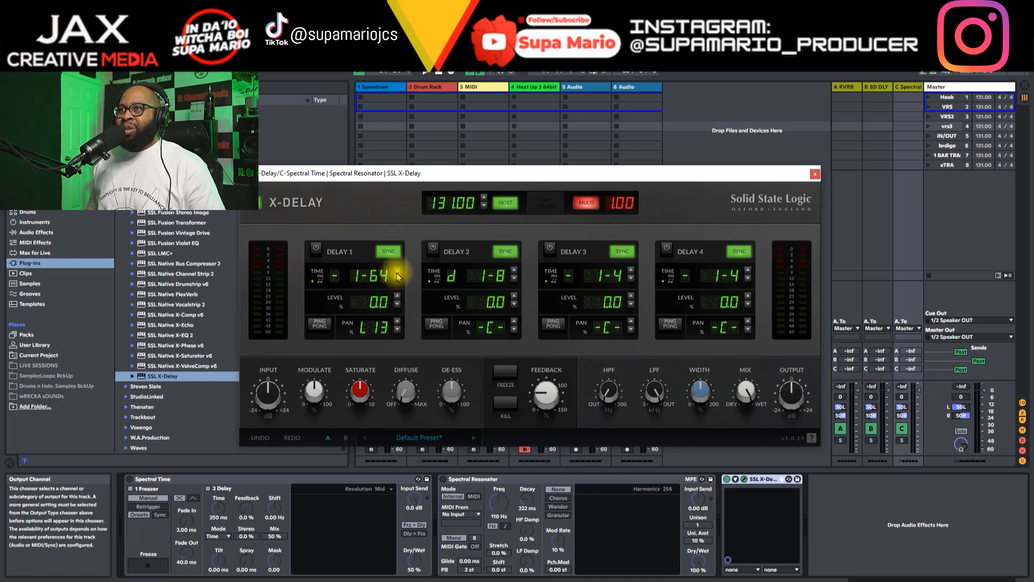
Step: Turn off sync on Delay 1, lower its free time past 1850.00, and restore sync with the time at 1-16
{"action": "left_click", "coordinate": [388, 250]}
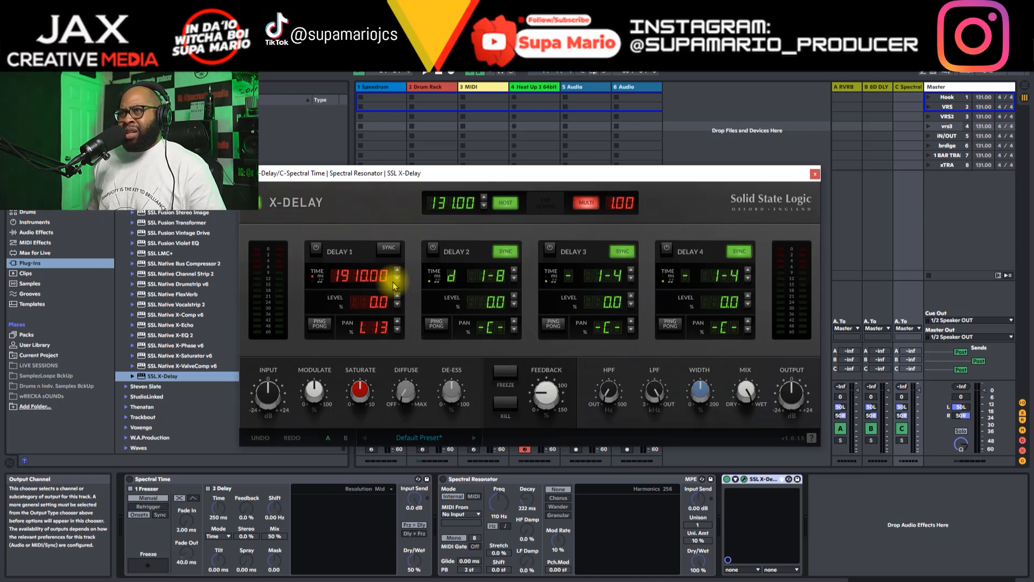
{"action": "left_click", "coordinate": [396, 280]}
{"action": "left_click", "coordinate": [396, 280]}
{"action": "left_click", "coordinate": [396, 280]}
{"action": "left_click", "coordinate": [396, 280]}
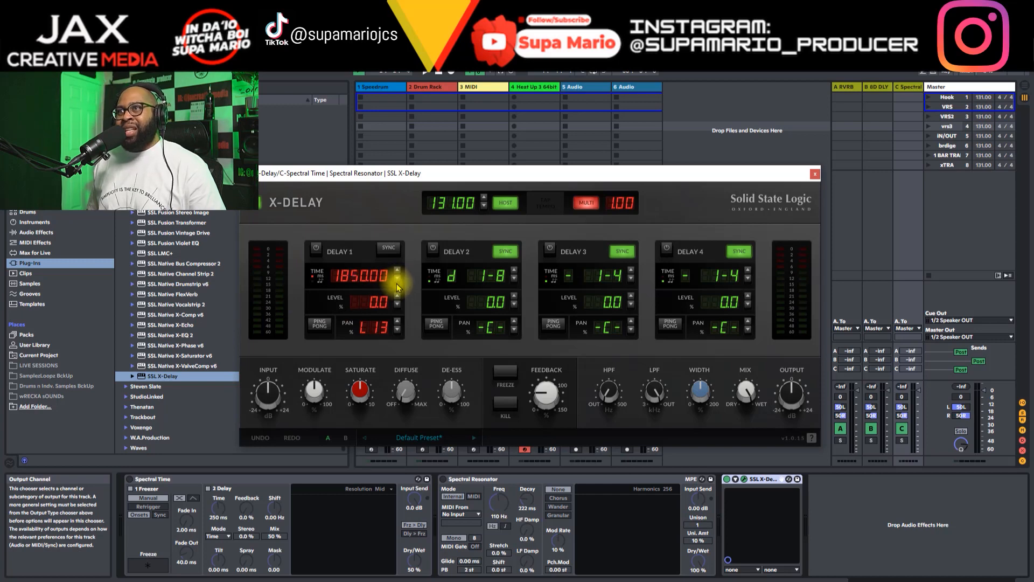
{"action": "left_click_drag", "start_coordinate": [378, 275], "coordinate": [345, 98]}
{"action": "left_click", "coordinate": [389, 249]}
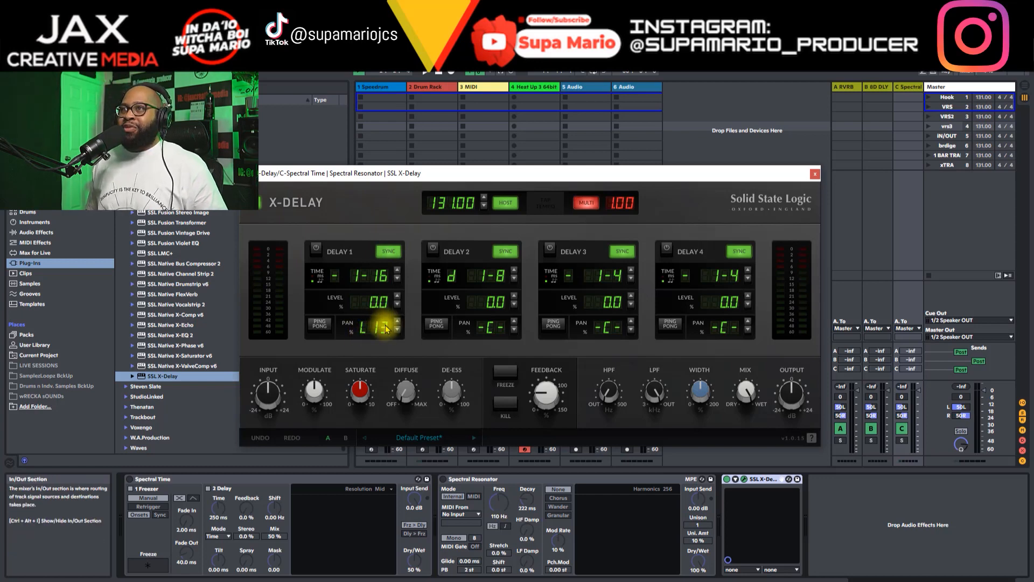
Step: Pan Delay 1 to L22, try single increments both ways, and return its pan to centre
{"action": "left_click_drag", "start_coordinate": [386, 329], "coordinate": [387, 333]}
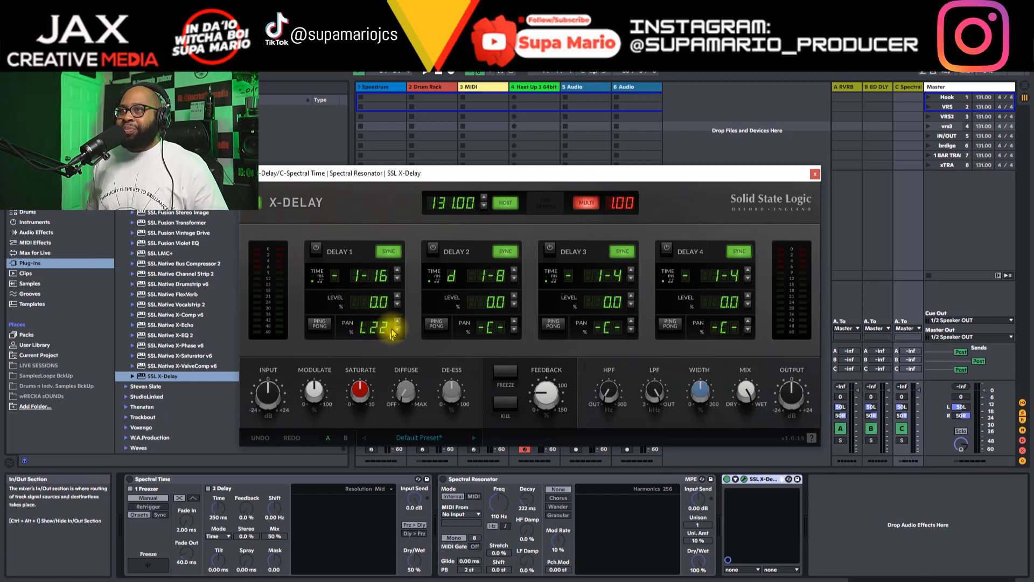
{"action": "left_click", "coordinate": [397, 325]}
{"action": "left_click", "coordinate": [397, 330]}
{"action": "left_click_drag", "start_coordinate": [390, 329], "coordinate": [392, 327]}
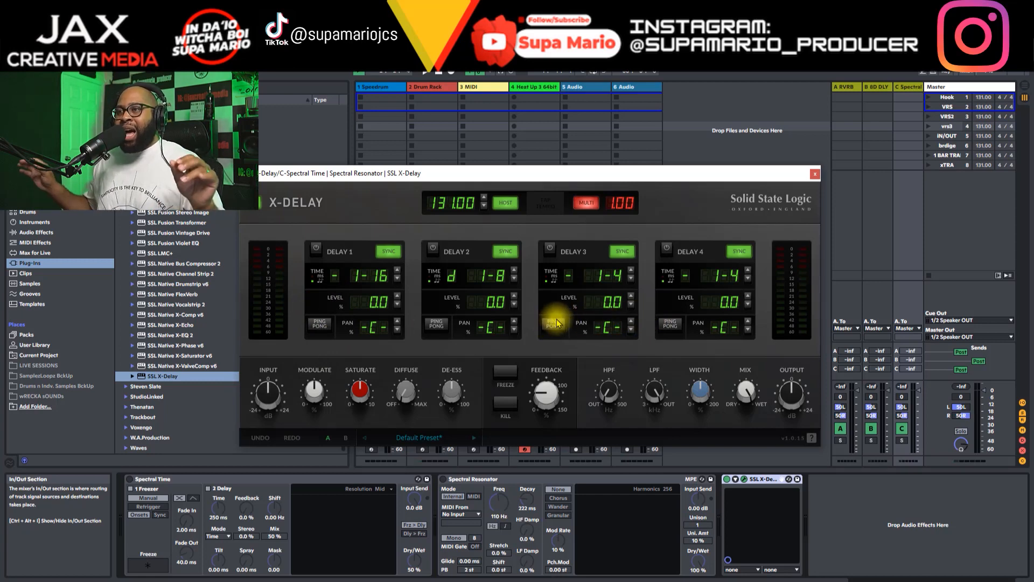
Step: Turn on ping pong for all four delays
{"action": "left_click", "coordinate": [321, 326]}
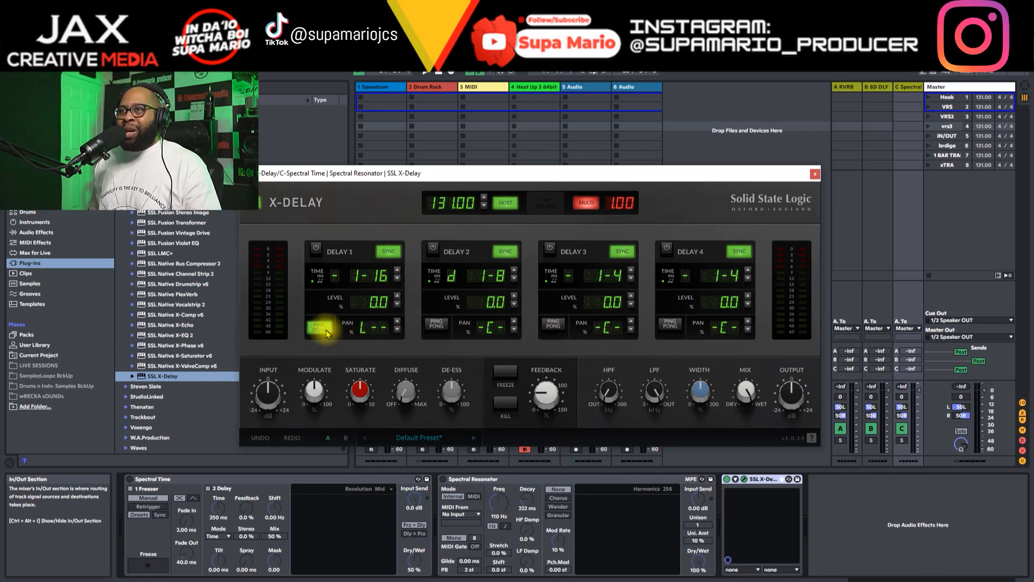
{"action": "left_click", "coordinate": [434, 327]}
{"action": "left_click", "coordinate": [554, 327]}
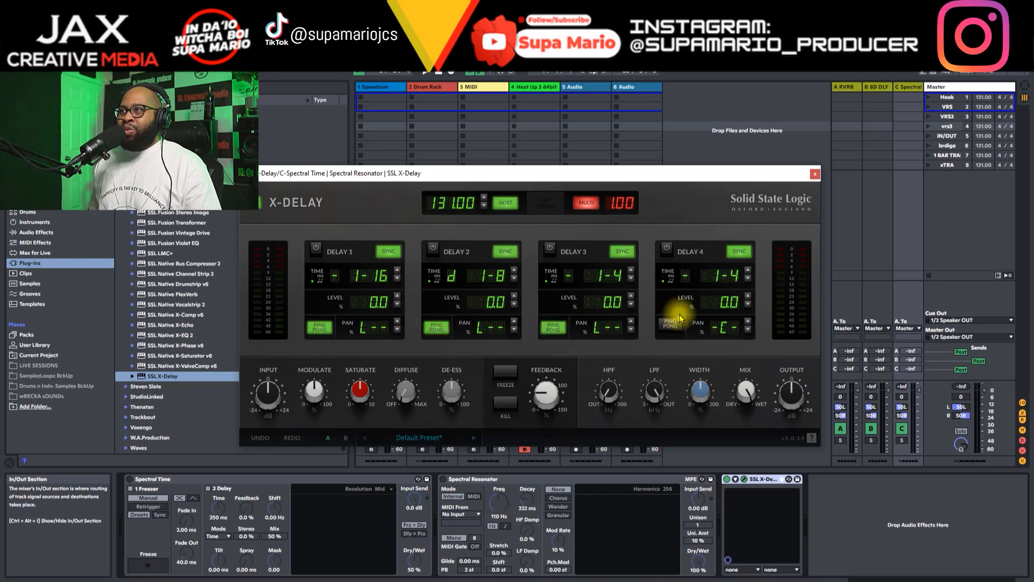
{"action": "left_click", "coordinate": [668, 329]}
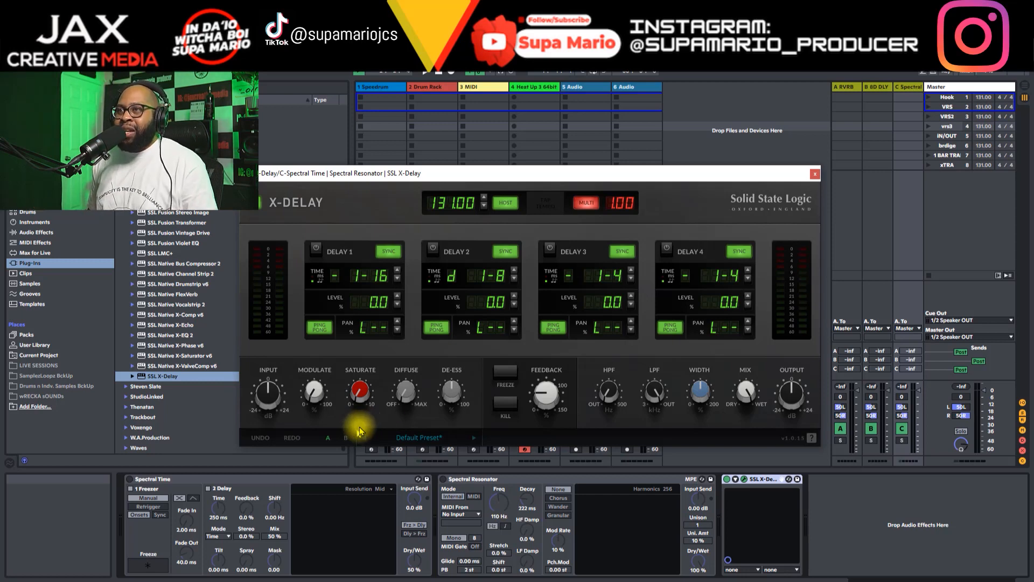
Step: Try out the Diffuse control and lower the Feedback amount
{"action": "mouse_move", "coordinate": [412, 396]}
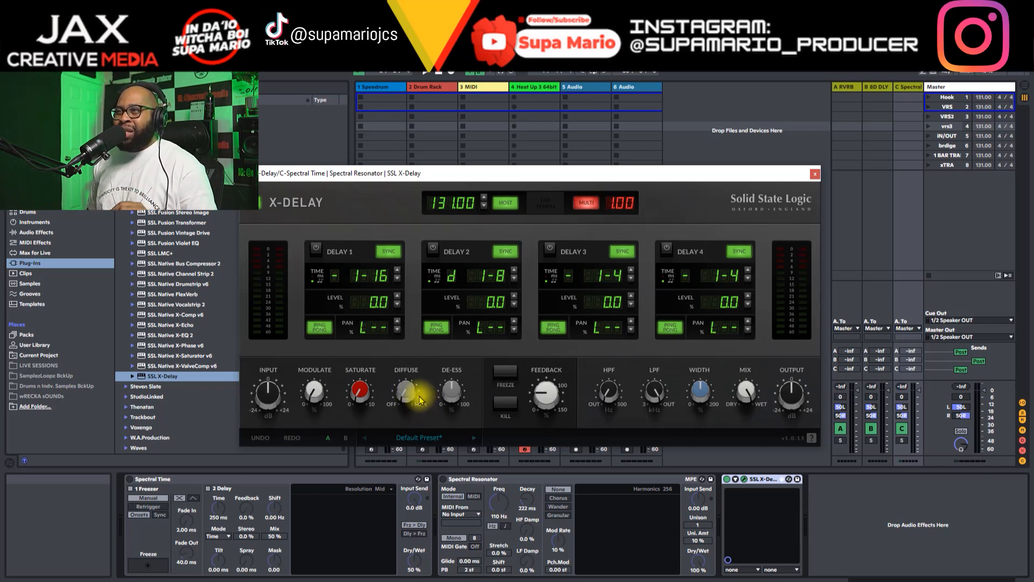
{"action": "left_click_drag", "start_coordinate": [411, 400], "coordinate": [471, 430]}
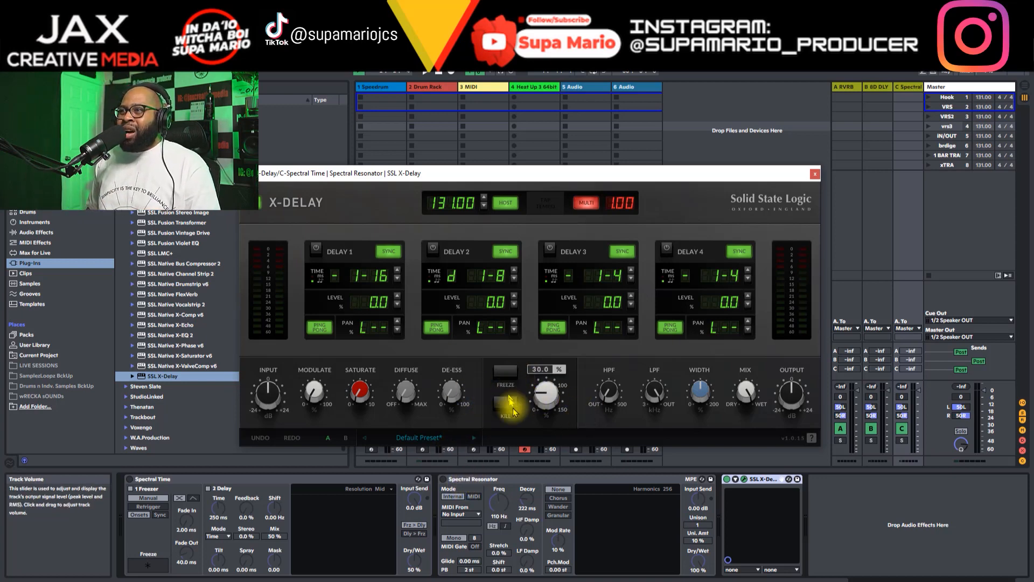
{"action": "left_click_drag", "start_coordinate": [547, 395], "coordinate": [547, 394]}
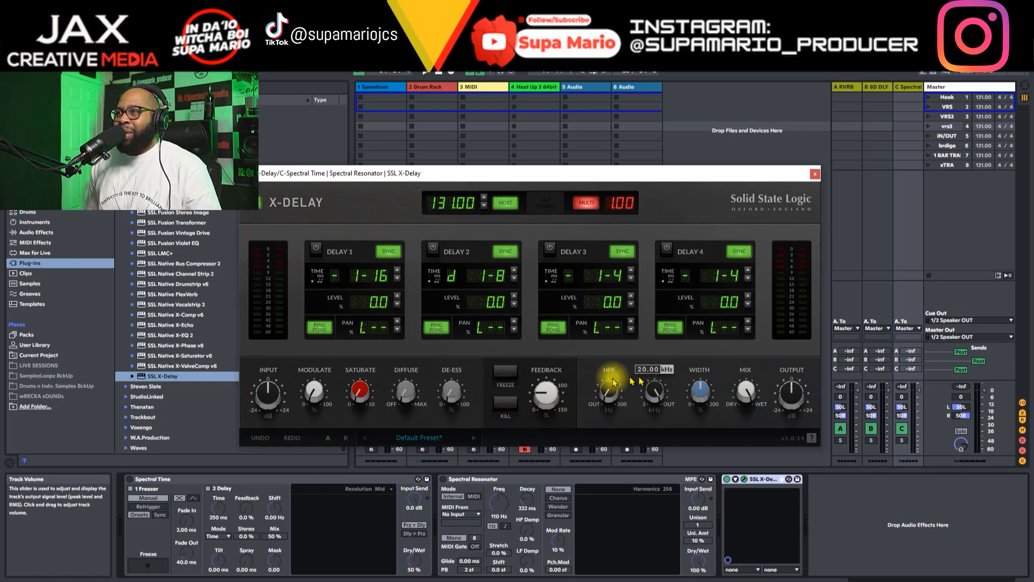
{"action": "left_click_drag", "start_coordinate": [554, 401], "coordinate": [540, 348]}
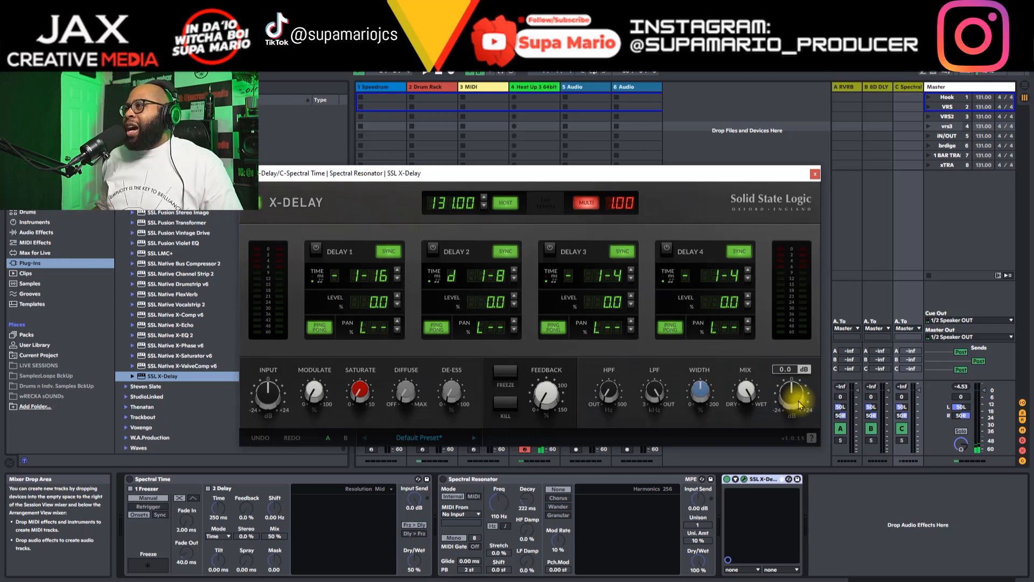
Step: Close and reopen the X-Delay plug-in window, and reposition it over the session
{"action": "left_click", "coordinate": [816, 174]}
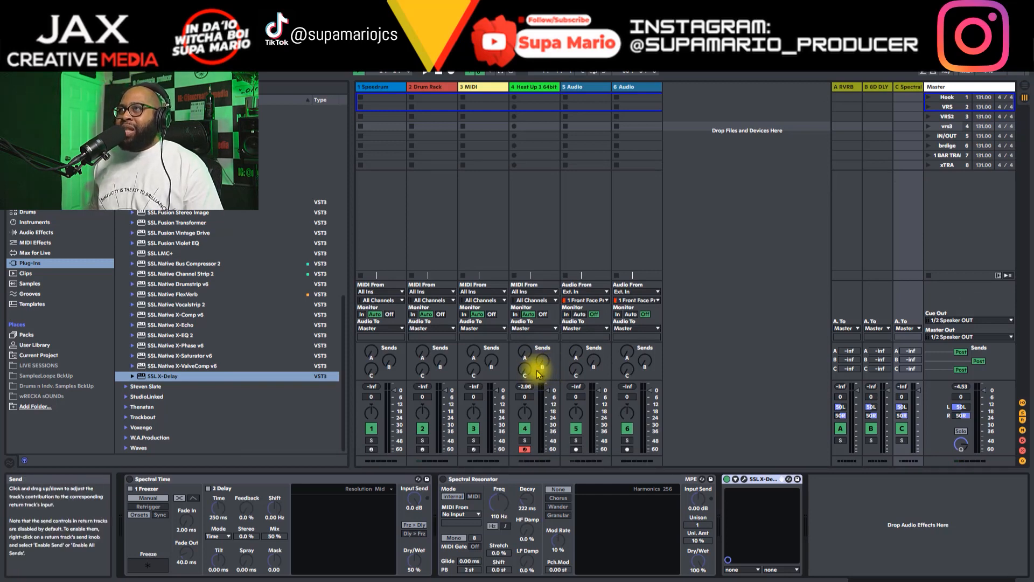
{"action": "left_click", "coordinate": [744, 479]}
{"action": "left_click_drag", "start_coordinate": [583, 169], "coordinate": [621, 135]}
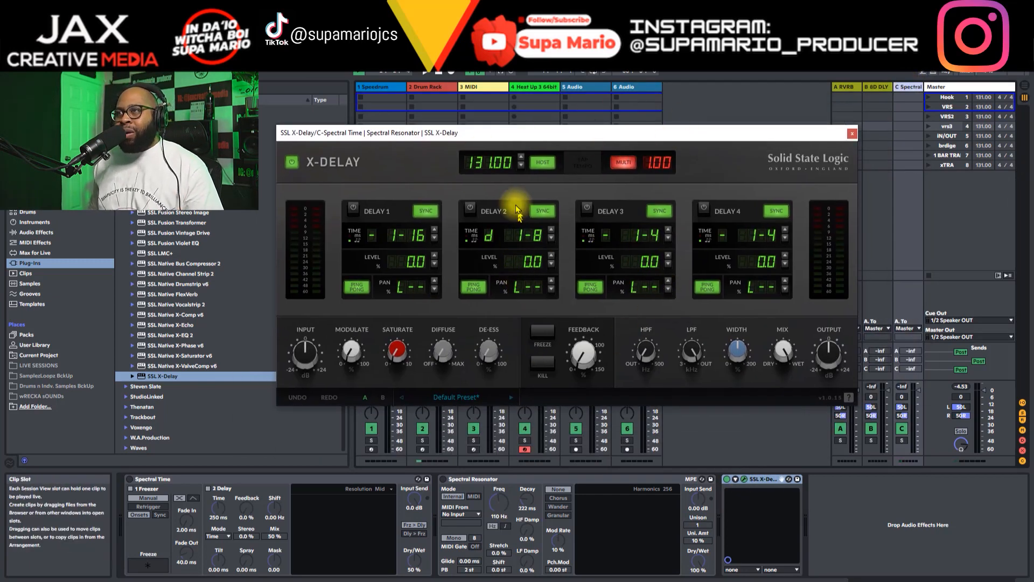
{"action": "left_click_drag", "start_coordinate": [521, 133], "coordinate": [548, 159]}
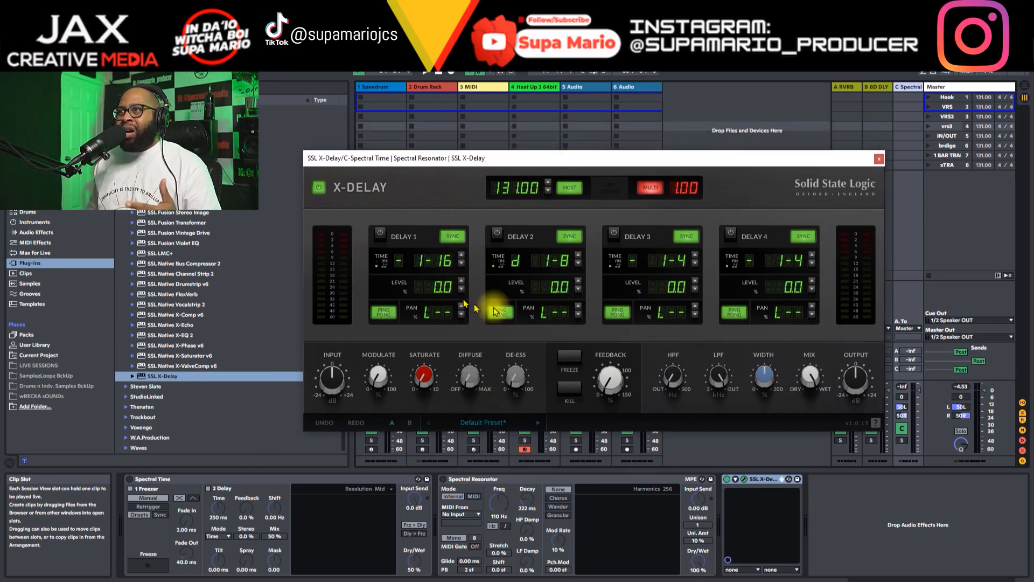
Step: Look through the Channel Insert FX presets and compare settings A and B, ending on A
{"action": "left_click", "coordinate": [516, 425]}
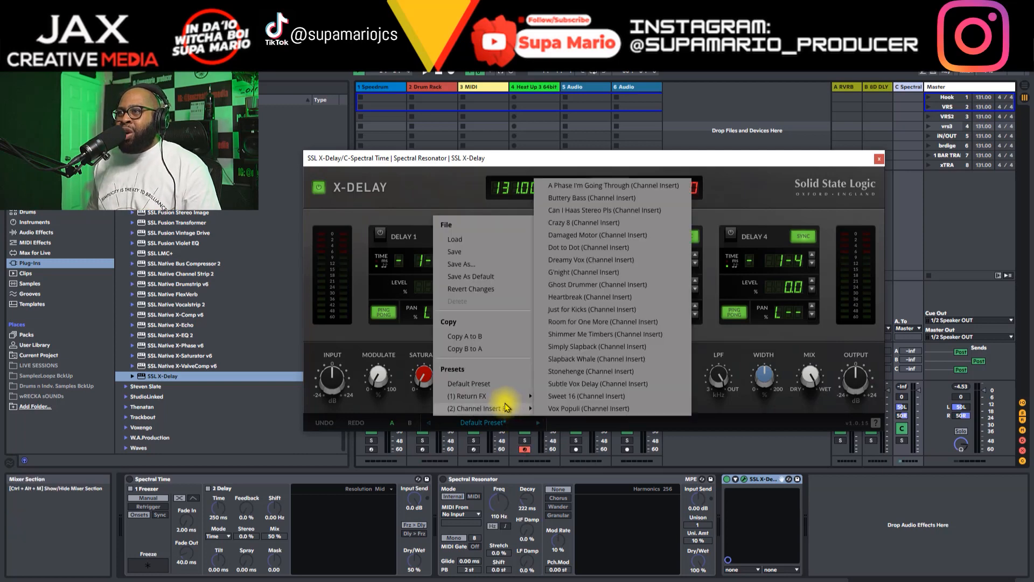
{"action": "mouse_move", "coordinate": [517, 408]}
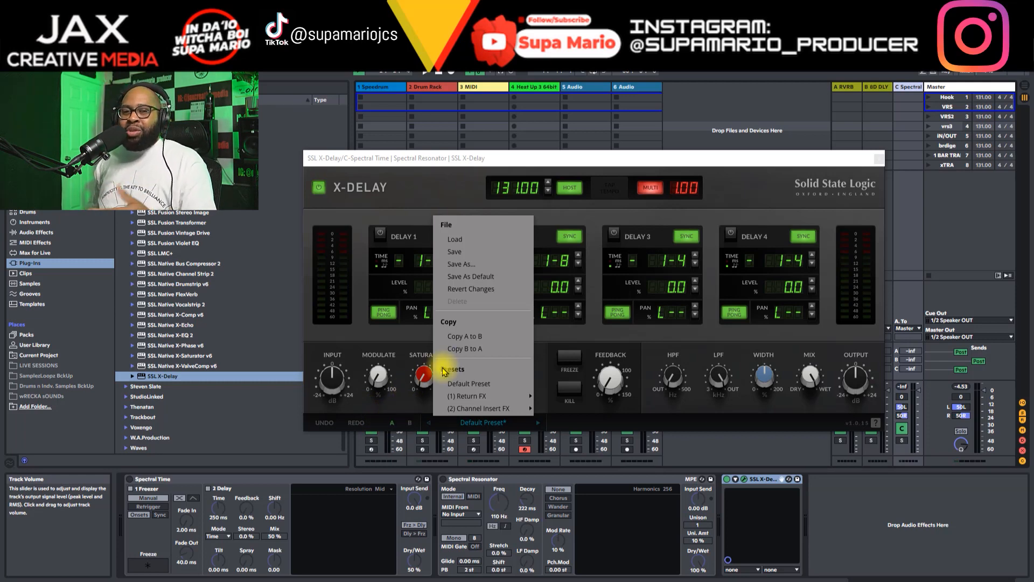
{"action": "left_click", "coordinate": [412, 423]}
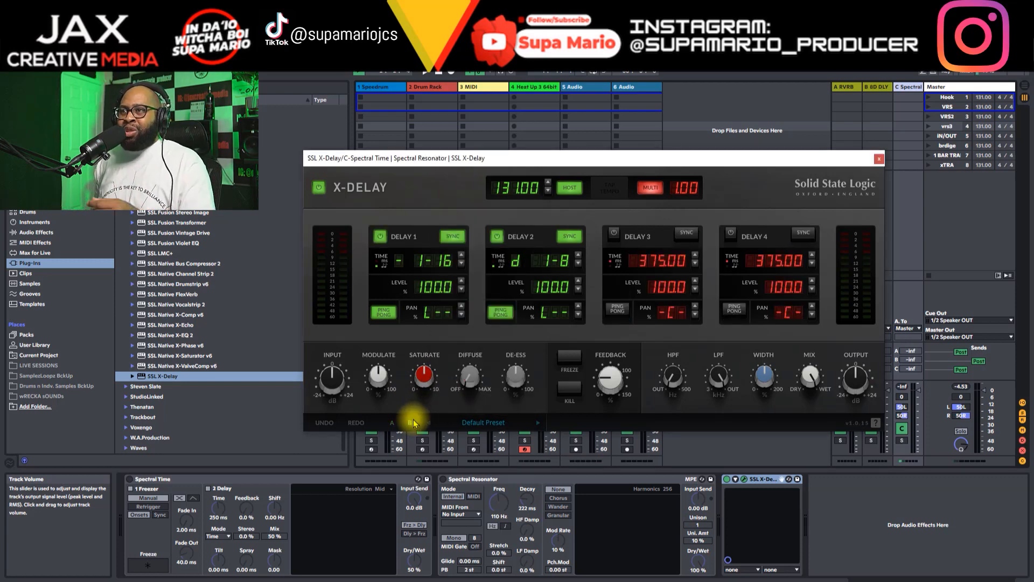
{"action": "left_click", "coordinate": [413, 423]}
{"action": "left_click", "coordinate": [413, 423]}
{"action": "left_click", "coordinate": [392, 423]}
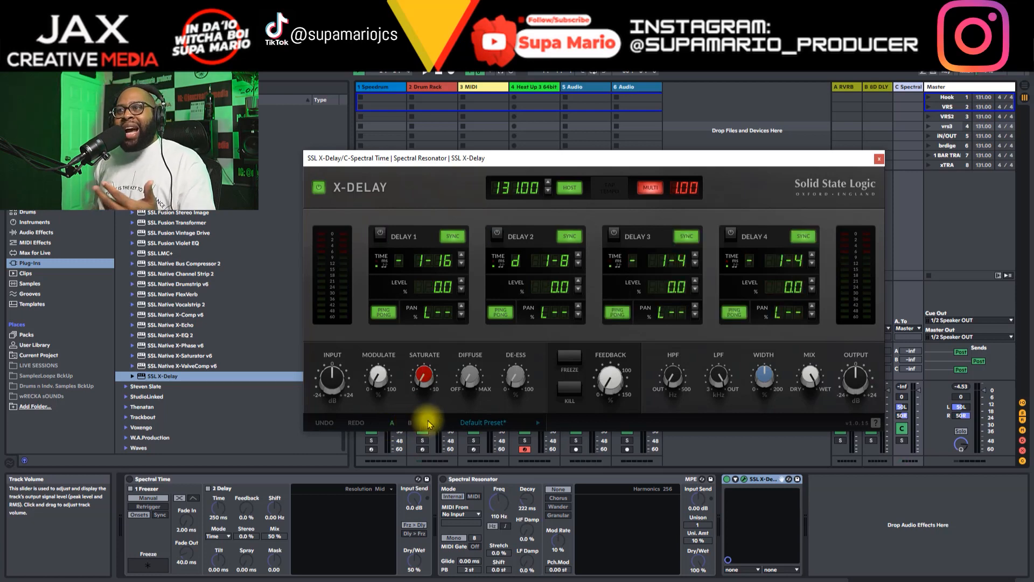
{"action": "left_click", "coordinate": [411, 423]}
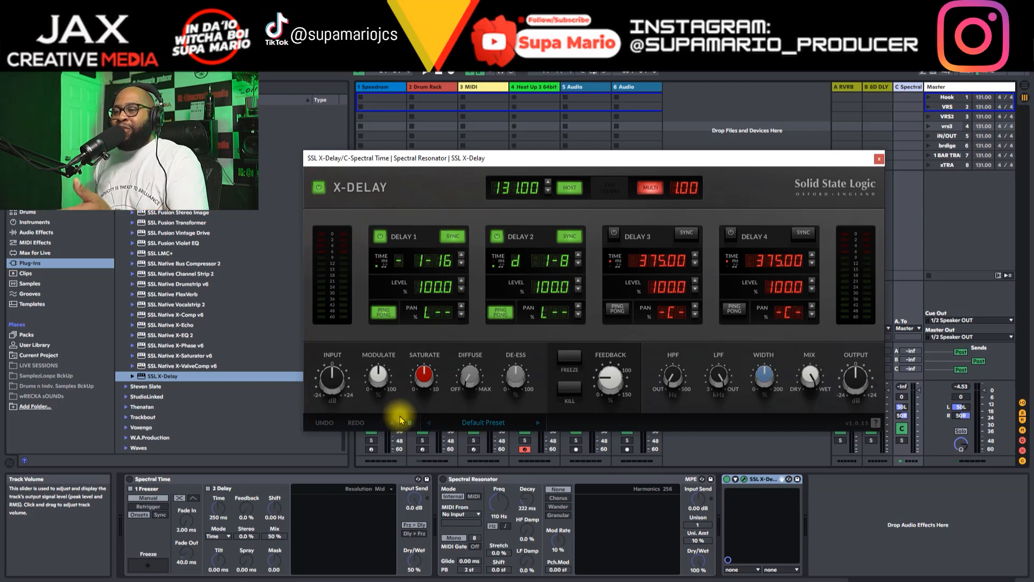
{"action": "left_click", "coordinate": [392, 423]}
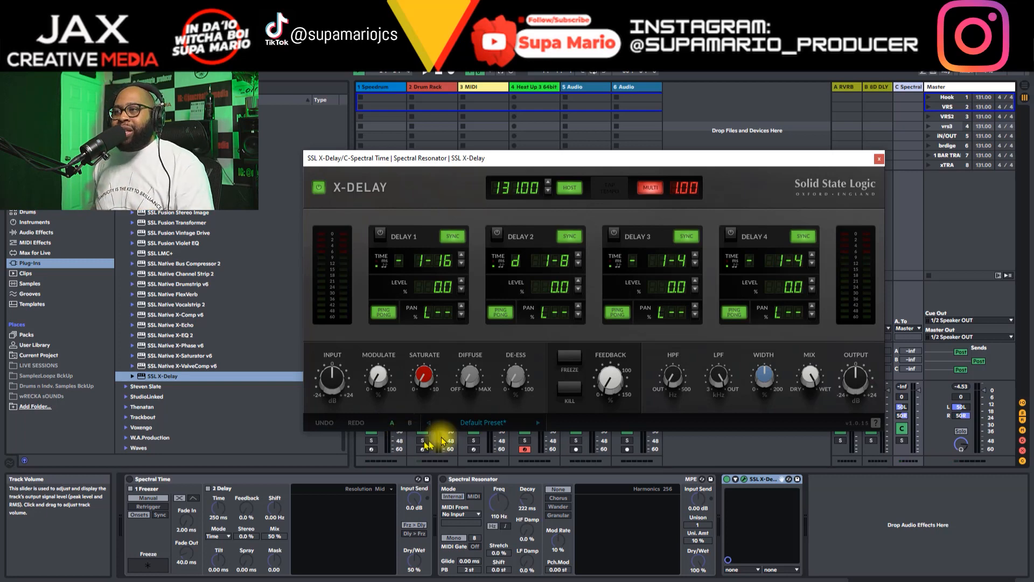
Step: Load the Crazy 8 preset from the Return FX presets
{"action": "left_click", "coordinate": [485, 423]}
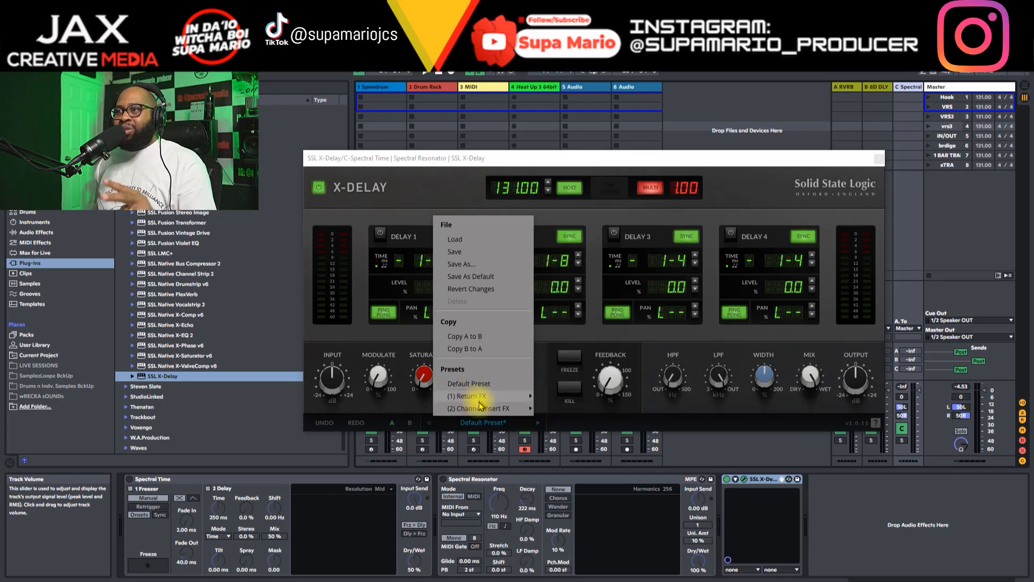
{"action": "mouse_move", "coordinate": [482, 405]}
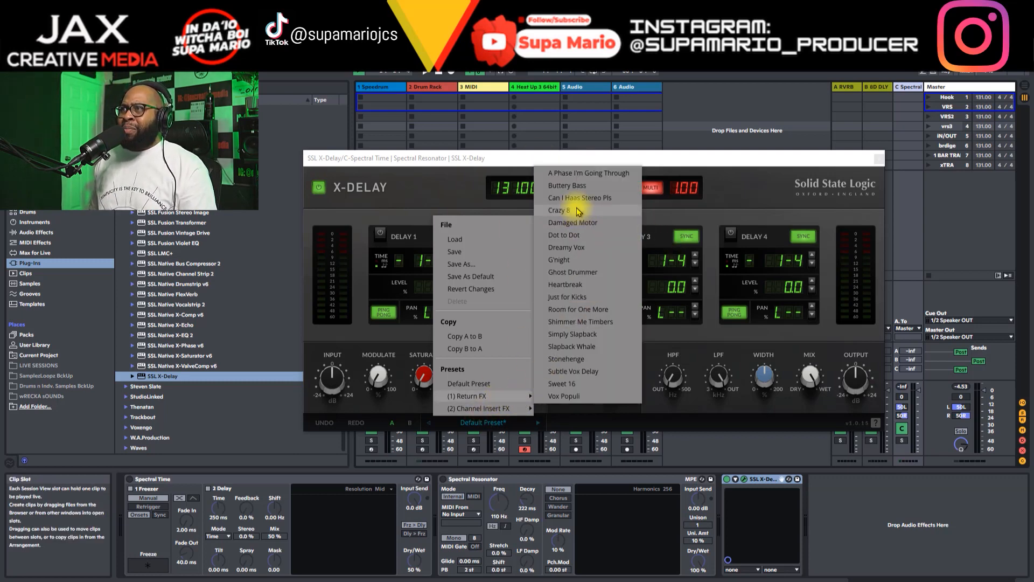
{"action": "left_click", "coordinate": [560, 210]}
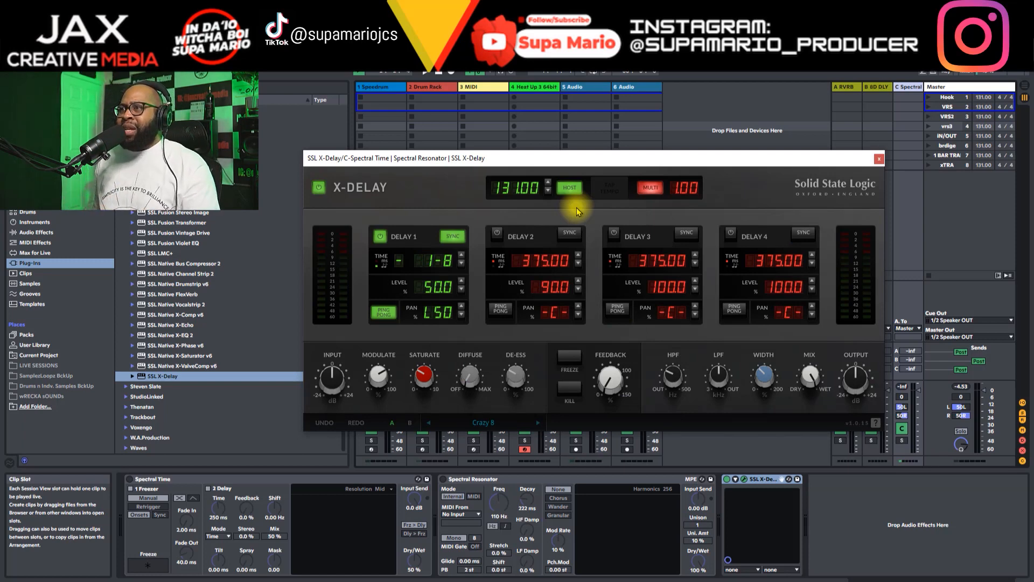
Step: Move the X-Delay window clear of the mixer and raise track 4's send C to feed the delay return
{"action": "left_click_drag", "start_coordinate": [539, 160], "coordinate": [525, 77]}
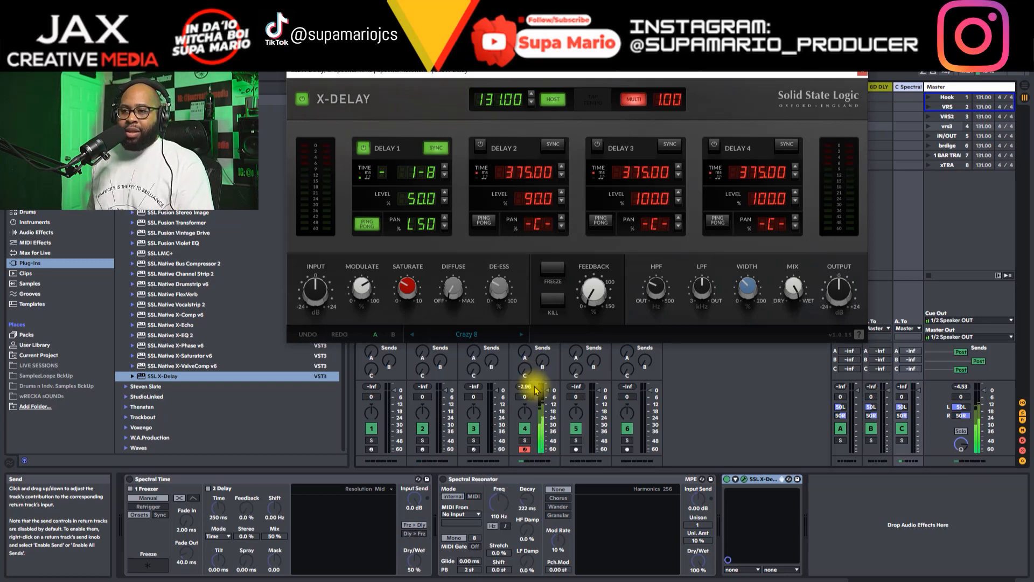
{"action": "left_click_drag", "start_coordinate": [528, 371], "coordinate": [528, 360]}
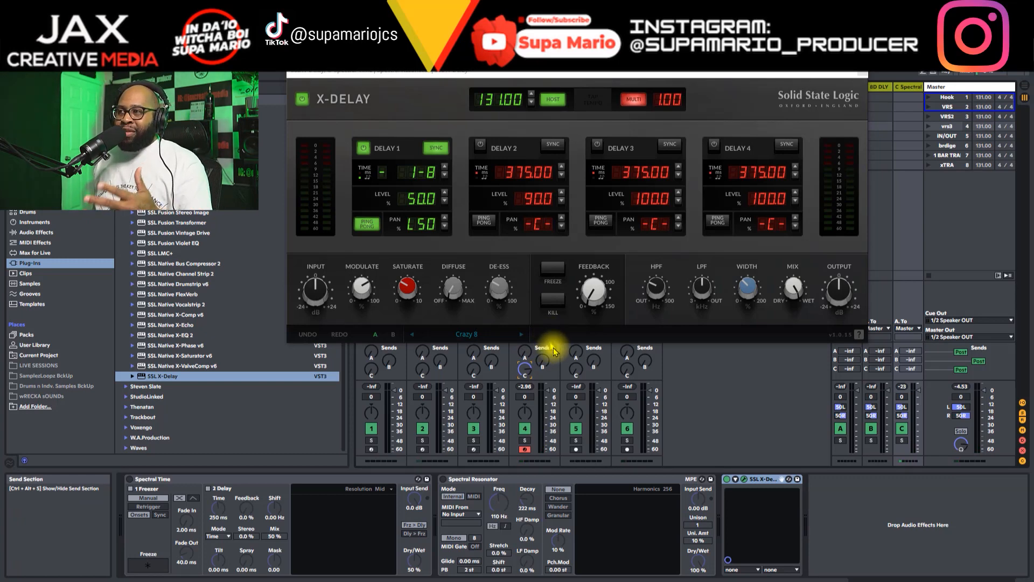
{"action": "mouse_move", "coordinate": [800, 291]}
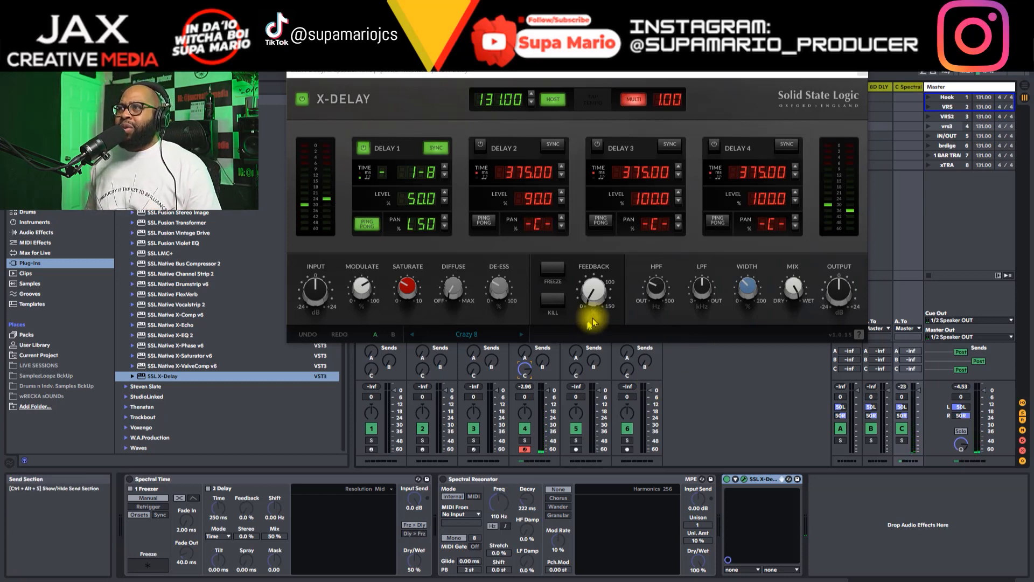
{"action": "mouse_move", "coordinate": [754, 286]}
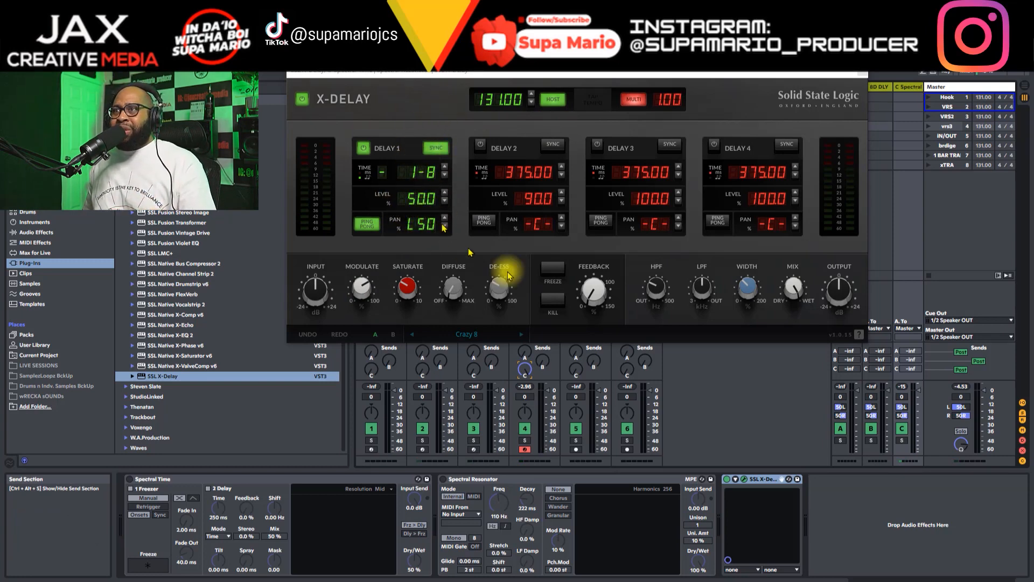
{"action": "mouse_move", "coordinate": [751, 290]}
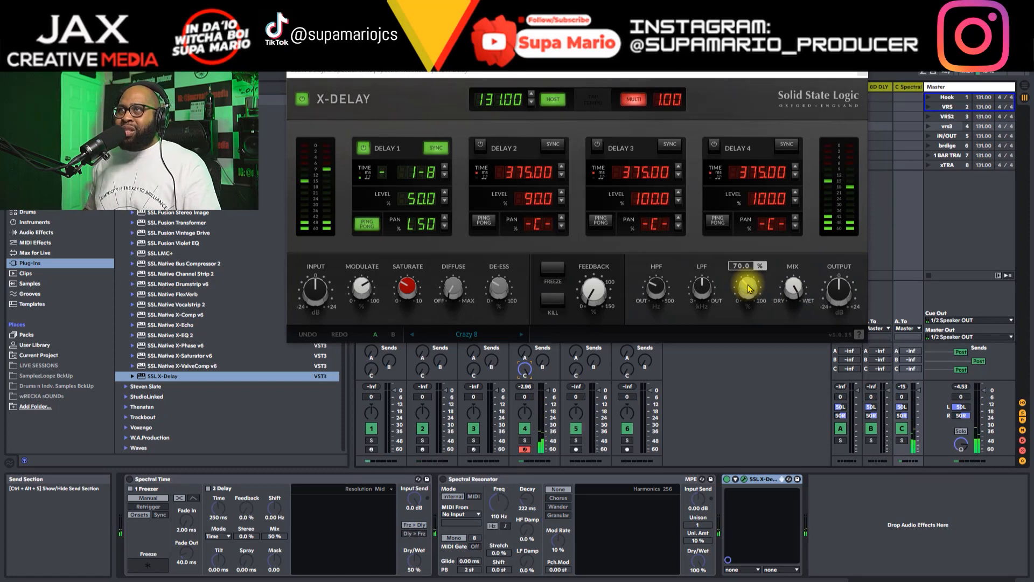
Step: Load the Shimmer Me Timbers preset from the Return FX presets
{"action": "left_click", "coordinate": [500, 333]}
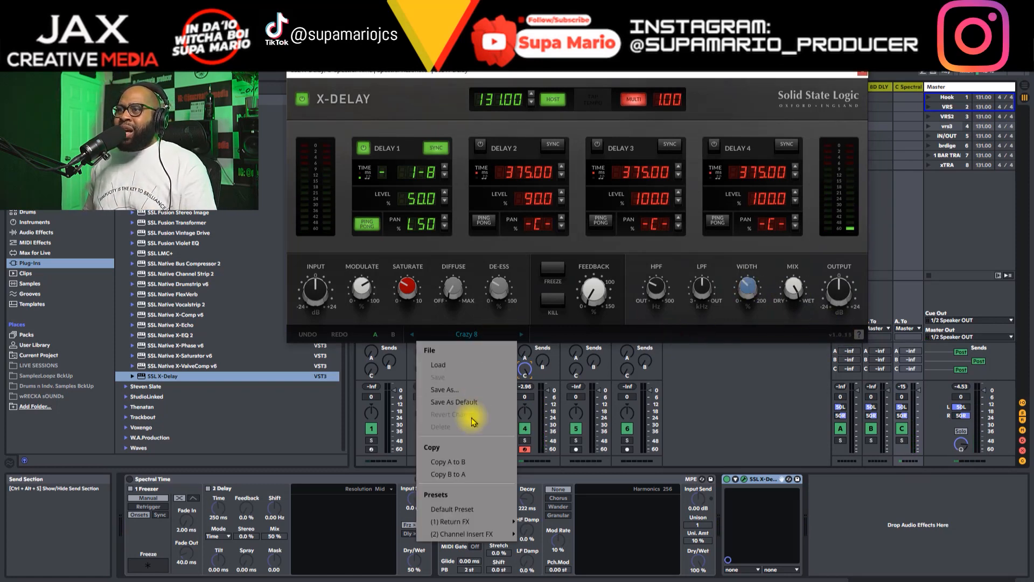
{"action": "mouse_move", "coordinate": [487, 522]}
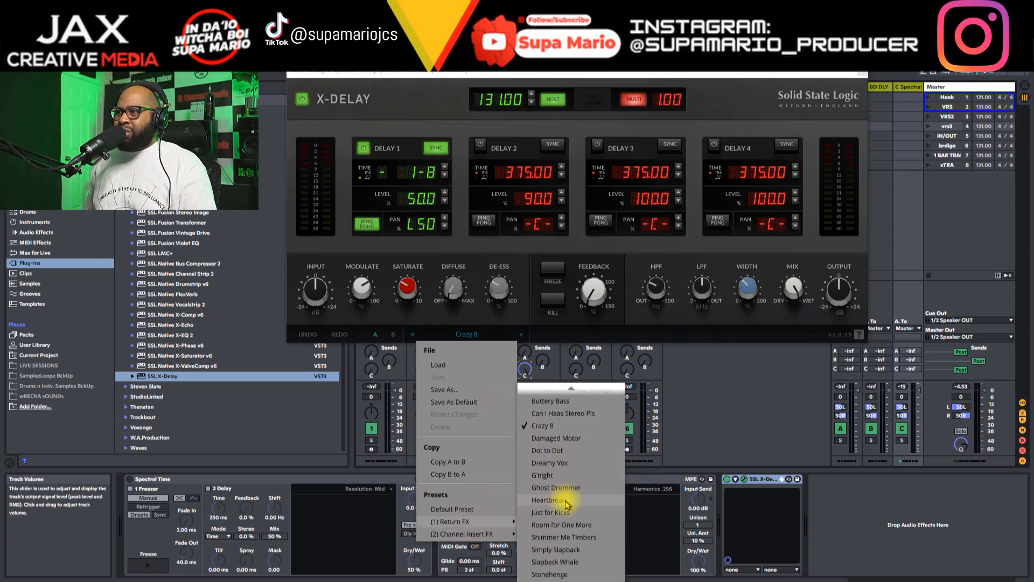
{"action": "left_click", "coordinate": [566, 537]}
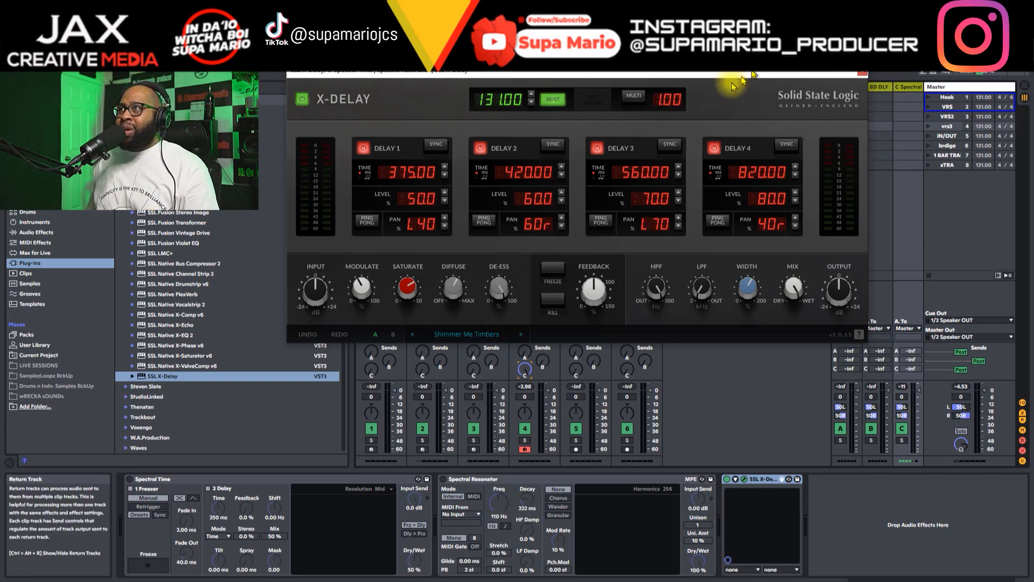
Step: Shift the X-Delay window aside and load the Simply Slapback preset from the Return FX presets
{"action": "left_click_drag", "start_coordinate": [730, 70], "coordinate": [699, 72]}
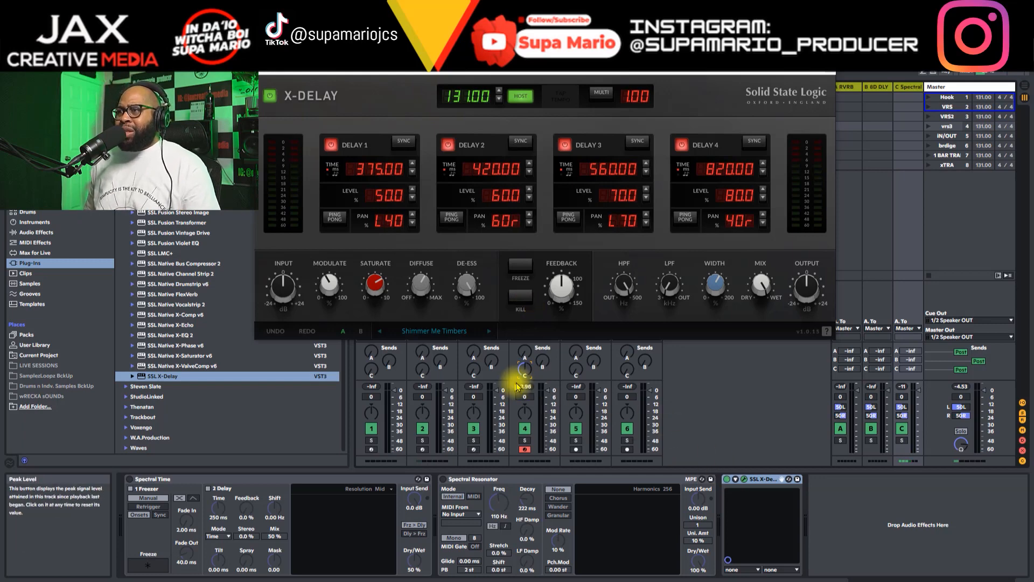
{"action": "left_click", "coordinate": [458, 331]}
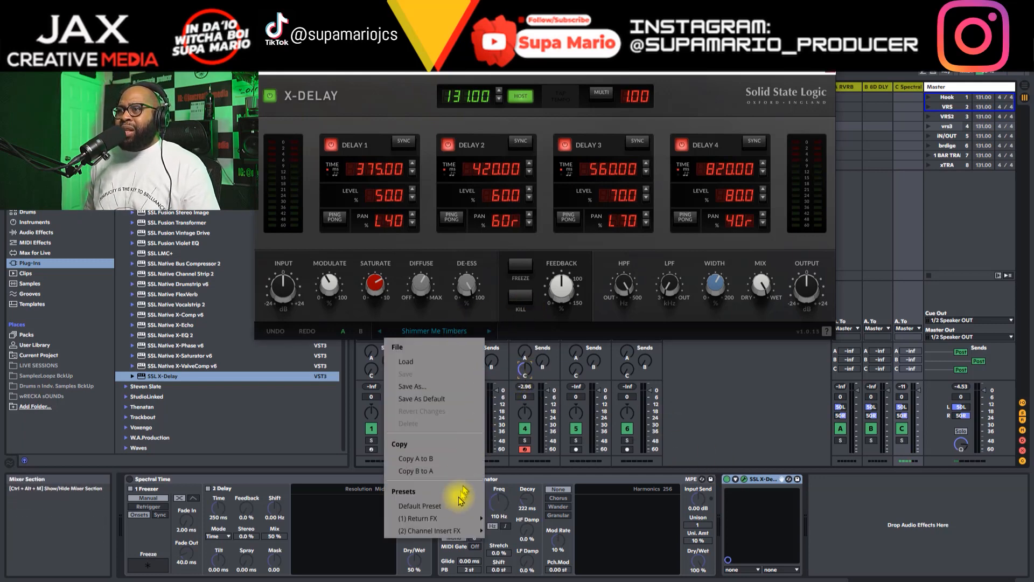
{"action": "mouse_move", "coordinate": [454, 520]}
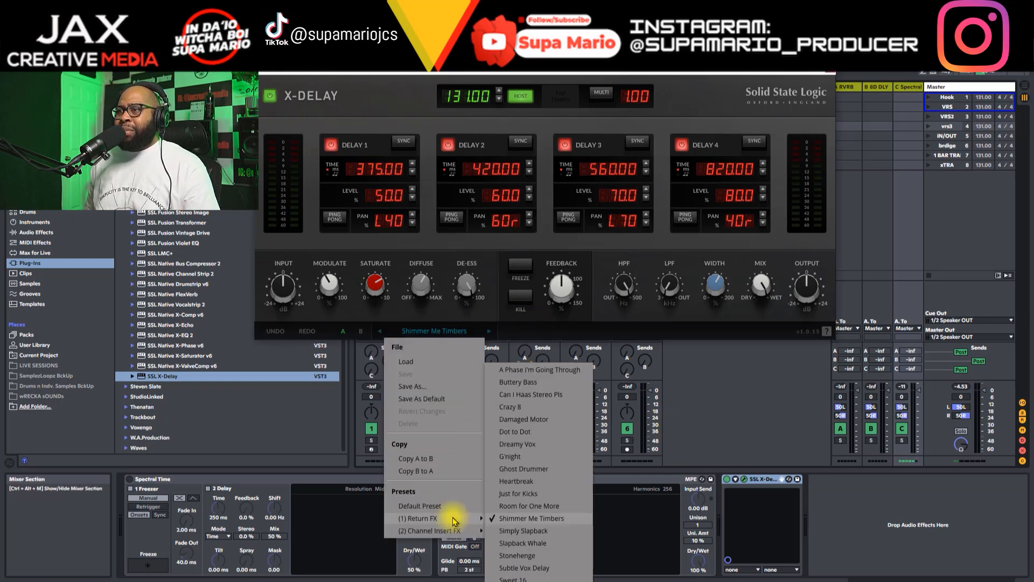
{"action": "left_click", "coordinate": [525, 533]}
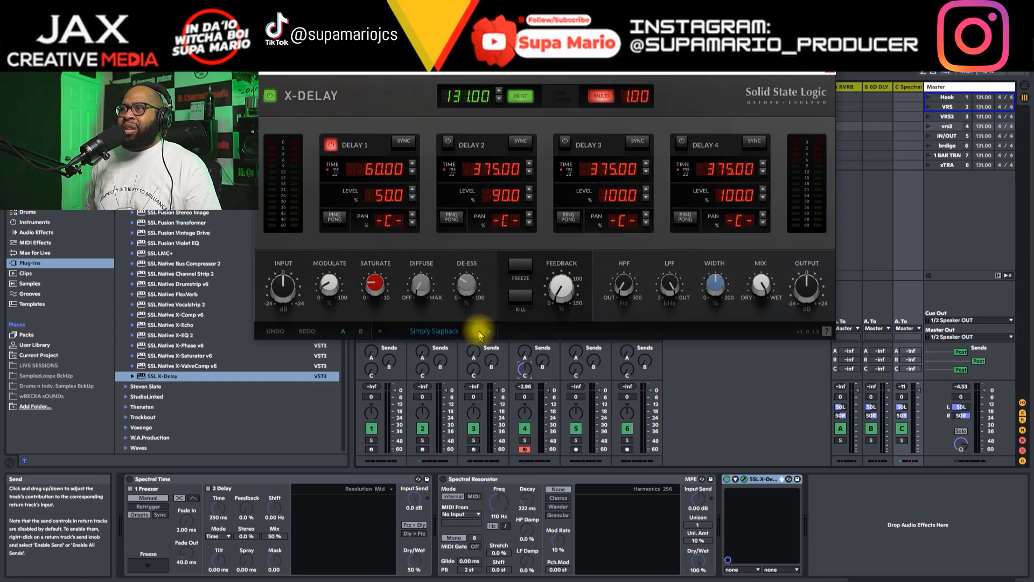
Step: Play audio through the delay and set Delay 1's level to about 75.2% and its time to about 241.52 ms
{"action": "key", "text": "space"}
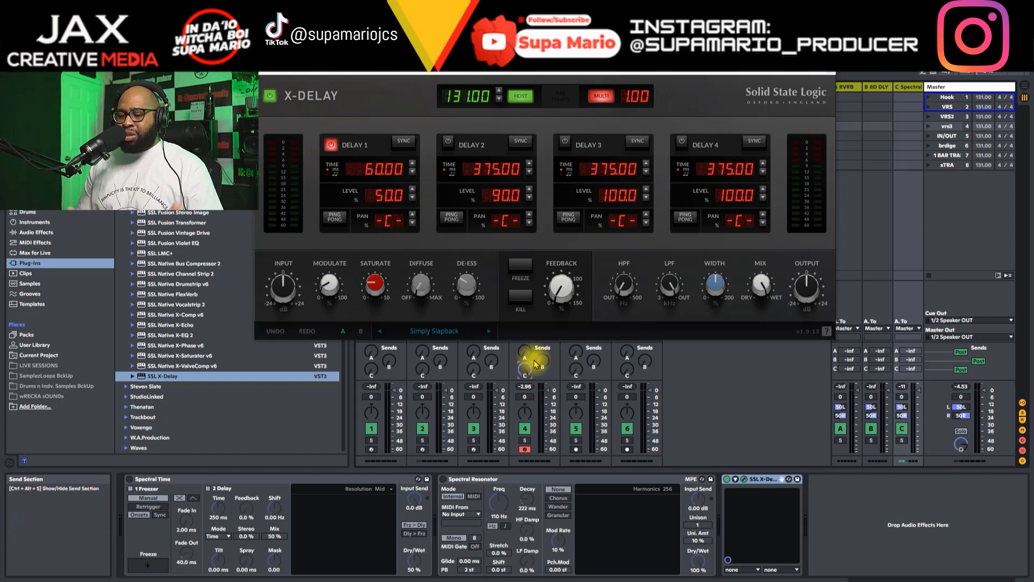
{"action": "key", "text": "space"}
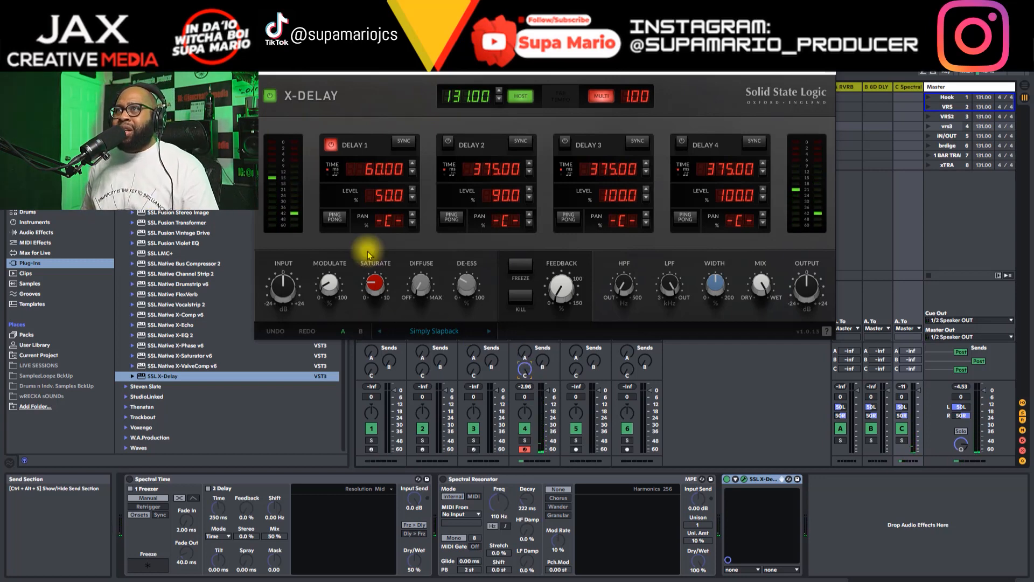
{"action": "left_click_drag", "start_coordinate": [392, 199], "coordinate": [394, 164]}
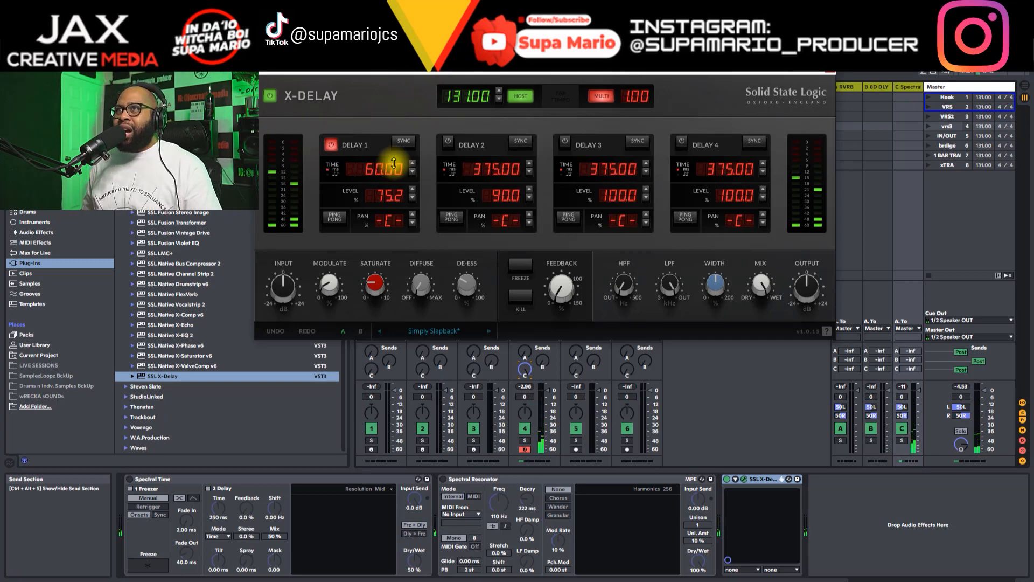
{"action": "left_click_drag", "start_coordinate": [374, 174], "coordinate": [382, 150]}
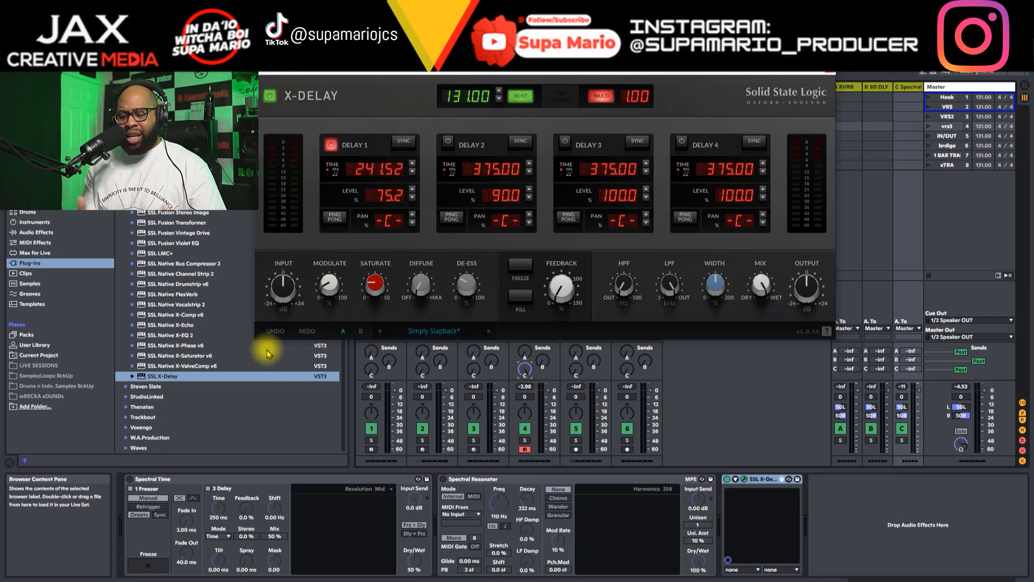
{"action": "key", "text": "space"}
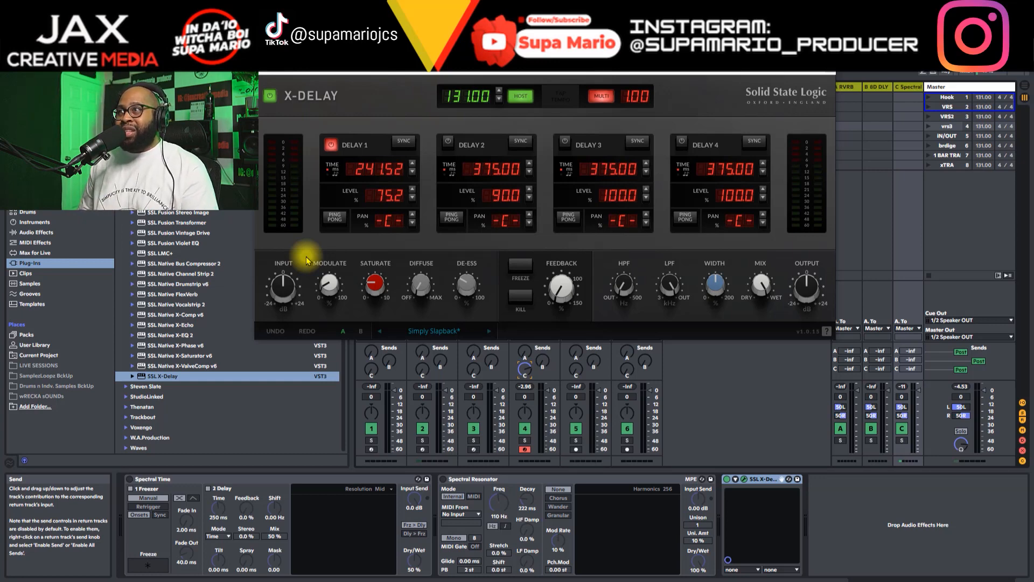
Step: Load the Sweet 16 preset from the Return FX presets
{"action": "mouse_move", "coordinate": [546, 311]}
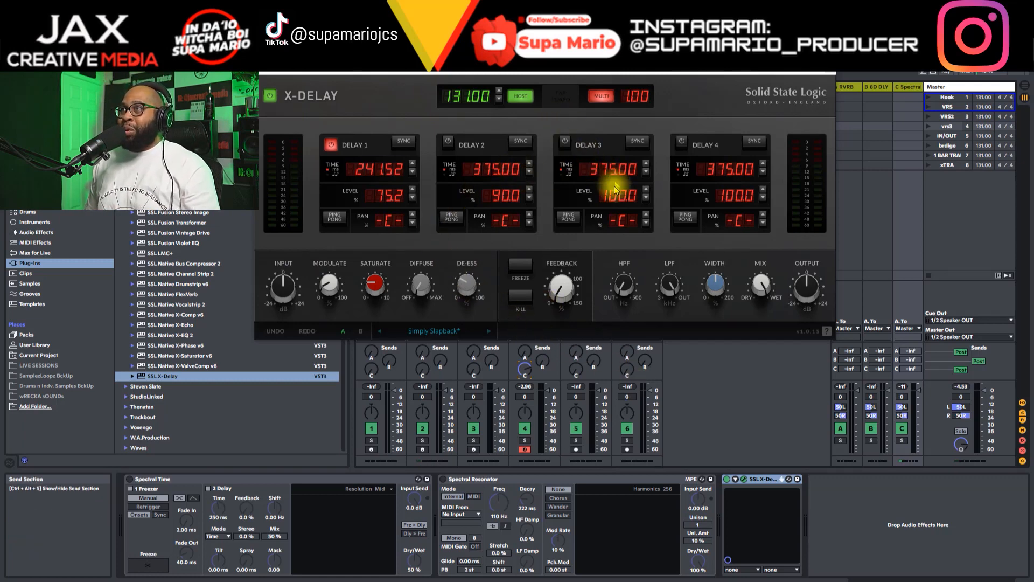
{"action": "left_click", "coordinate": [461, 331]}
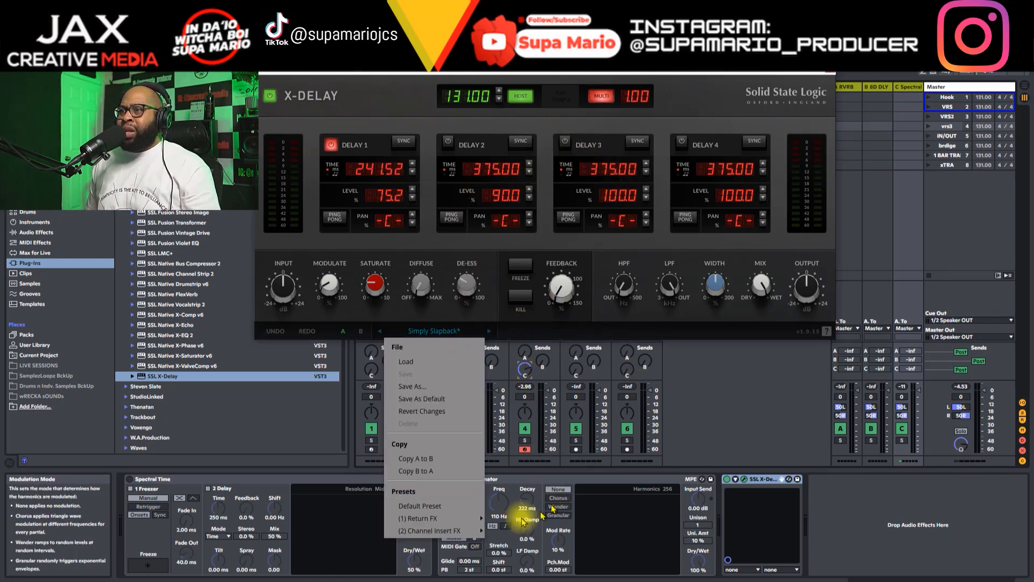
{"action": "mouse_move", "coordinate": [452, 518]}
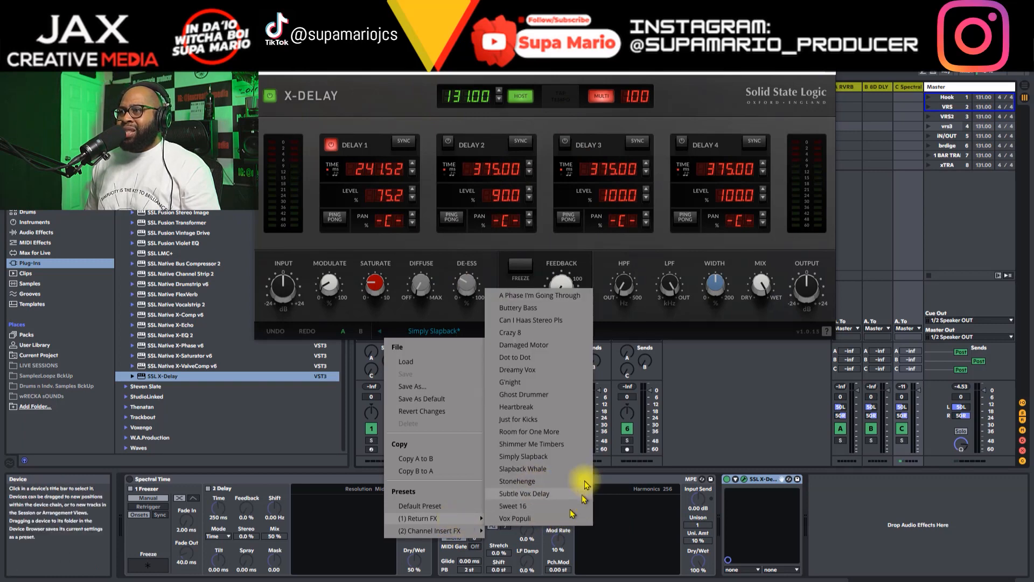
{"action": "left_click", "coordinate": [527, 509]}
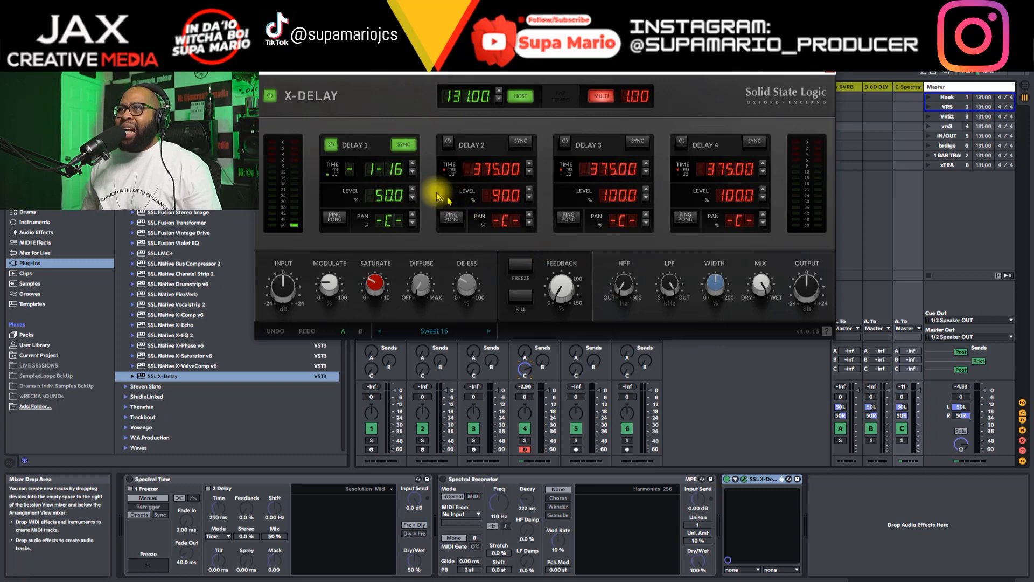
Step: Set Delay 1's level to 100% and its synced time to 1/4, and raise the feedback
{"action": "left_click_drag", "start_coordinate": [397, 195], "coordinate": [411, 95]}
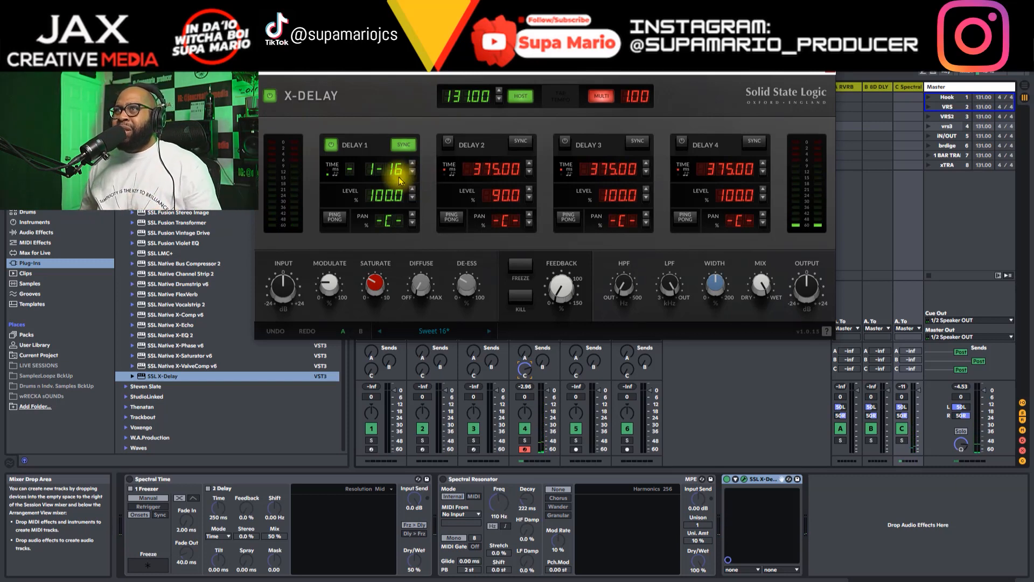
{"action": "left_click_drag", "start_coordinate": [391, 169], "coordinate": [398, 129]}
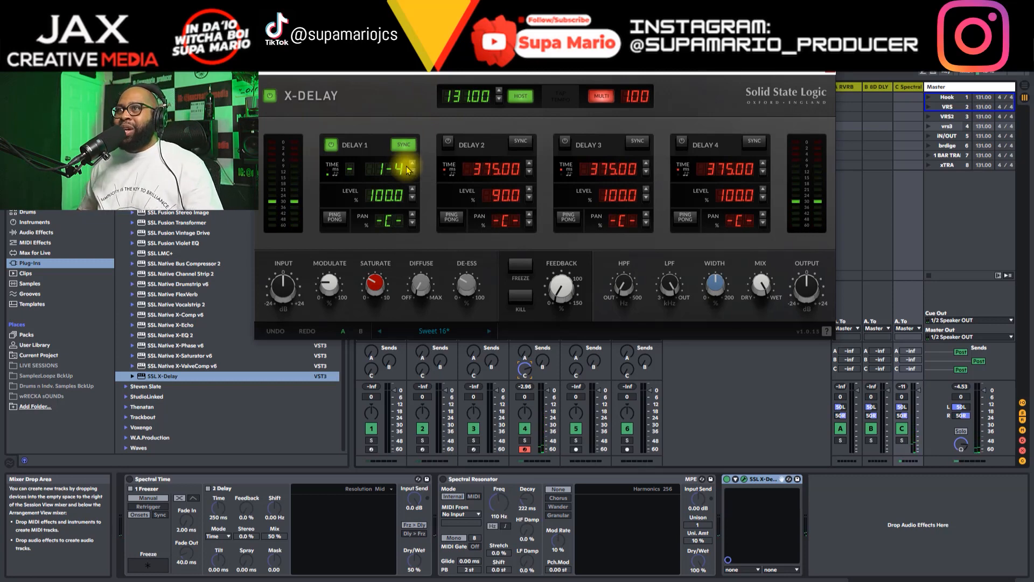
{"action": "mouse_move", "coordinate": [565, 293]}
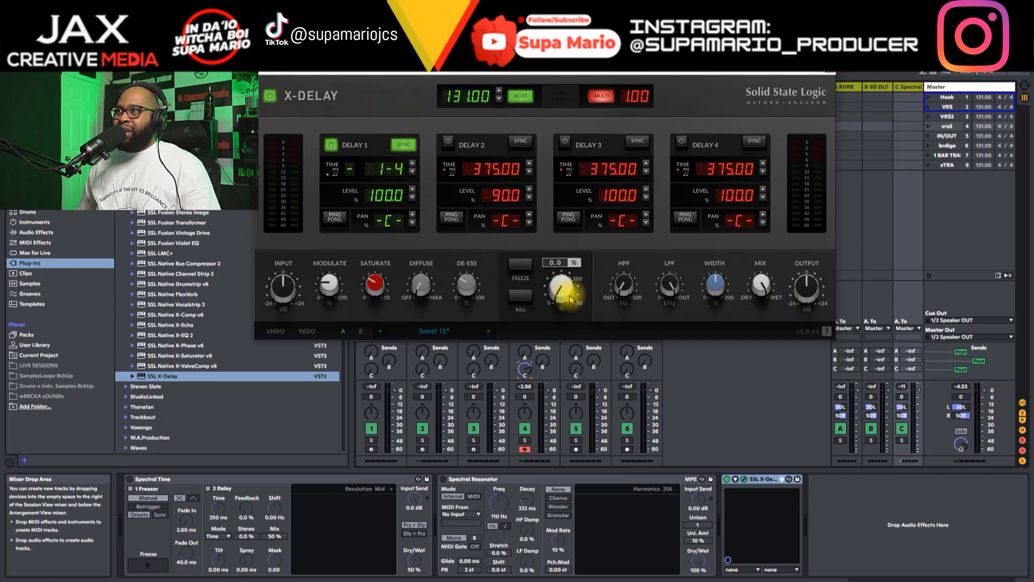
{"action": "left_click_drag", "start_coordinate": [570, 288], "coordinate": [567, 254]}
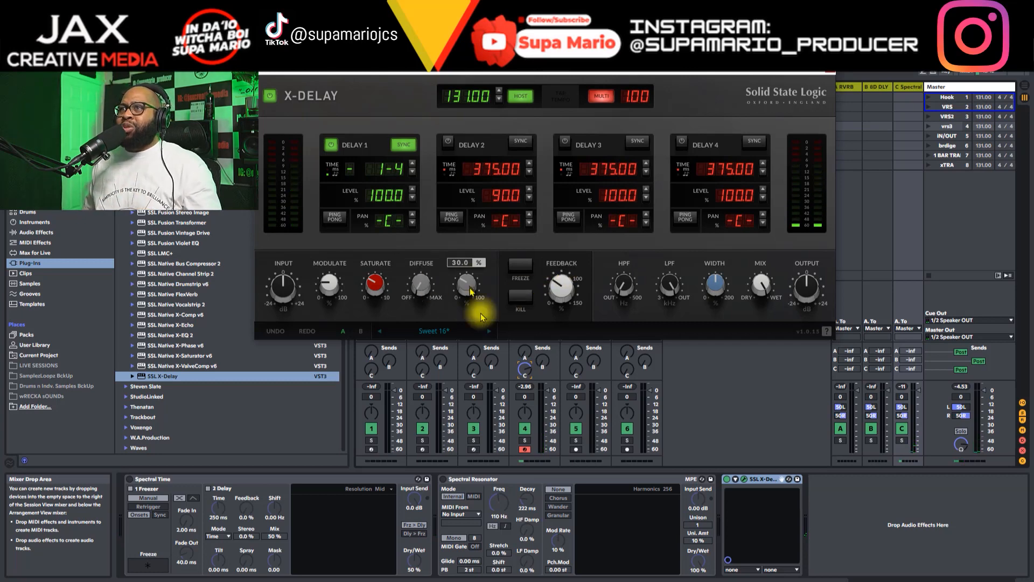
Step: Load the G'night preset from the Return FX presets
{"action": "left_click", "coordinate": [437, 337]}
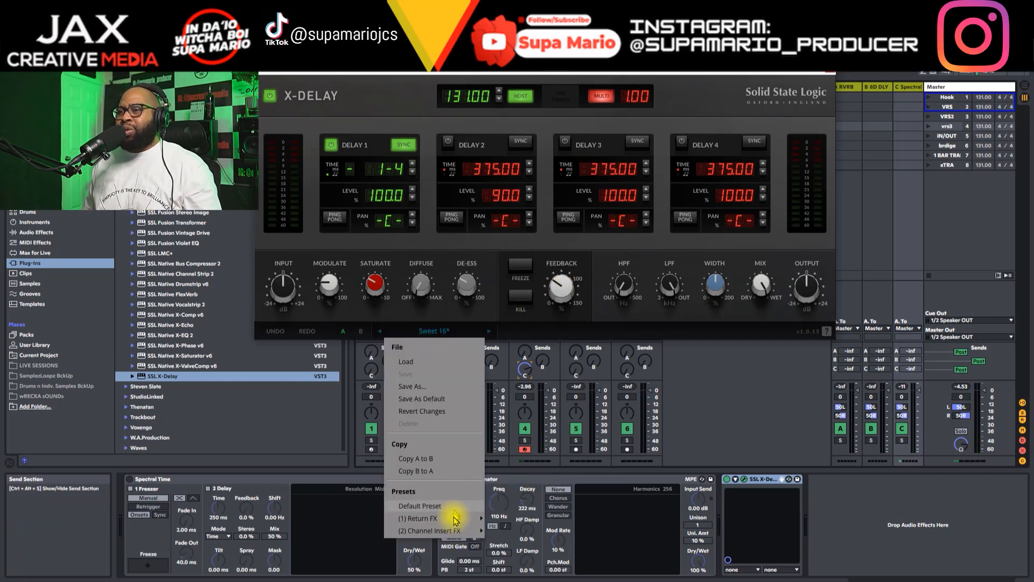
{"action": "mouse_move", "coordinate": [454, 519]}
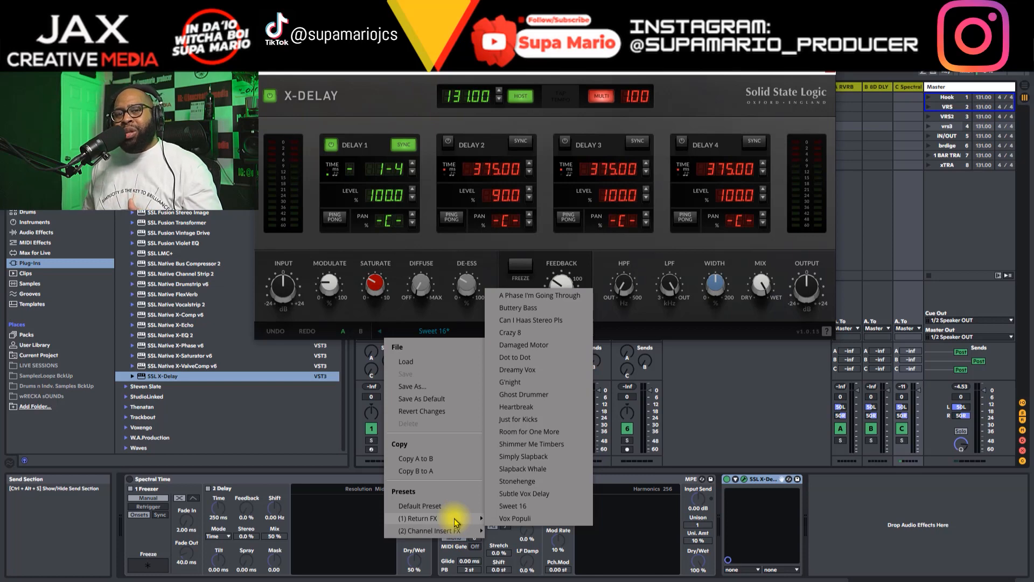
{"action": "left_click", "coordinate": [479, 308]}
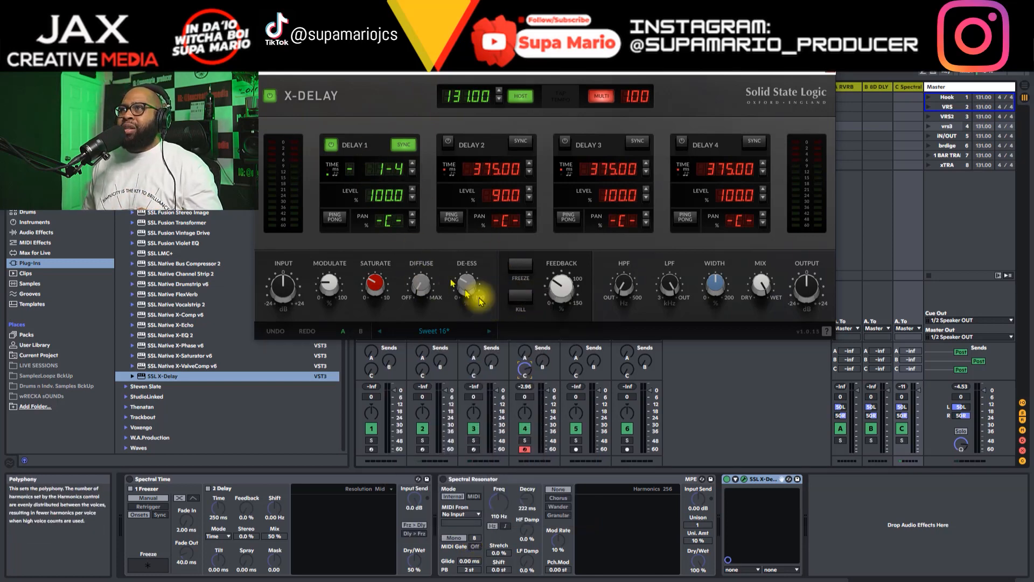
{"action": "left_click", "coordinate": [469, 331]}
{"action": "mouse_move", "coordinate": [472, 520]}
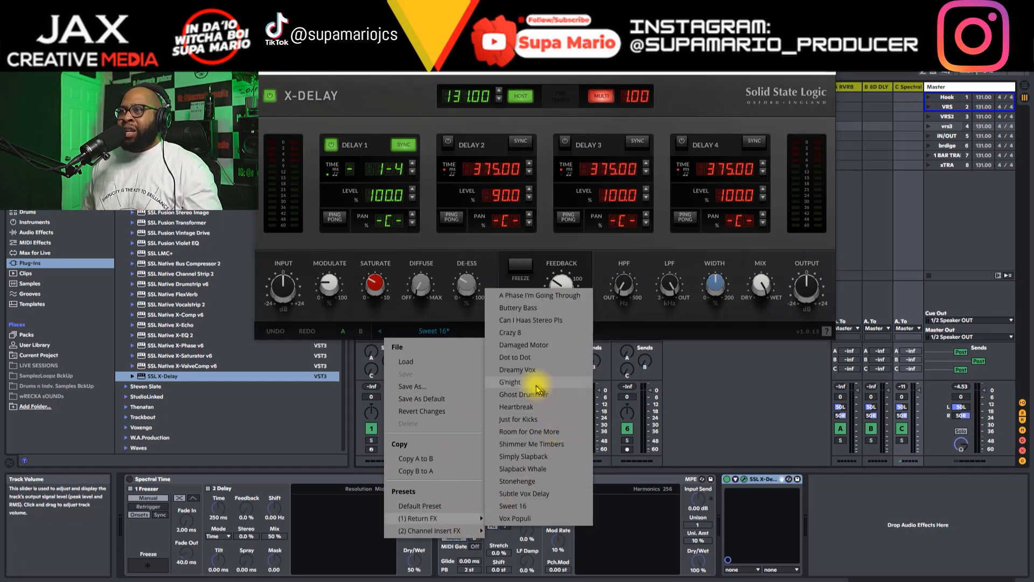
{"action": "left_click", "coordinate": [528, 384]}
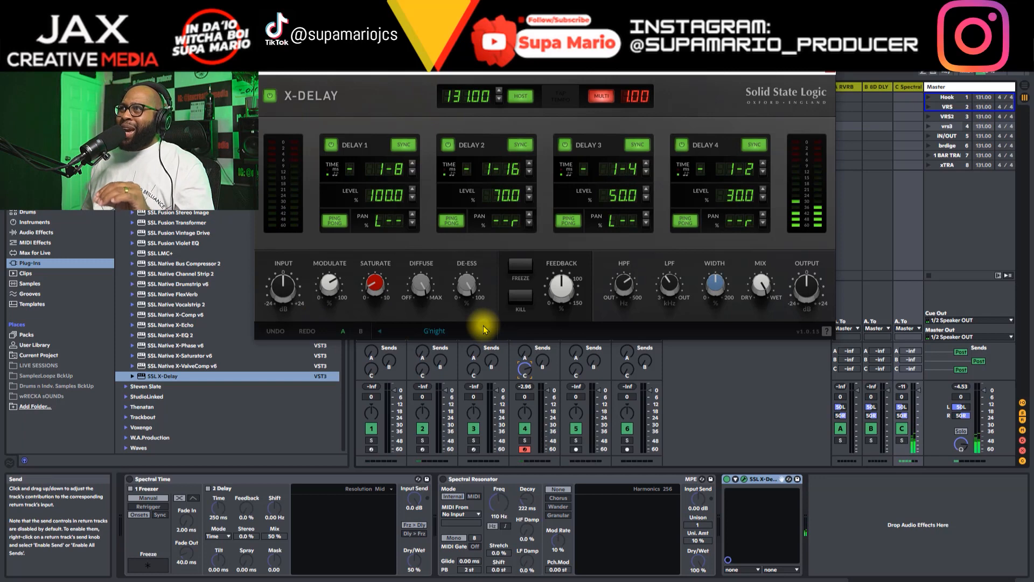
Step: Lower the X-Delay window so its title bar is reachable, and switch Delay 3 off and back on
{"action": "left_click_drag", "start_coordinate": [546, 70], "coordinate": [547, 106]}
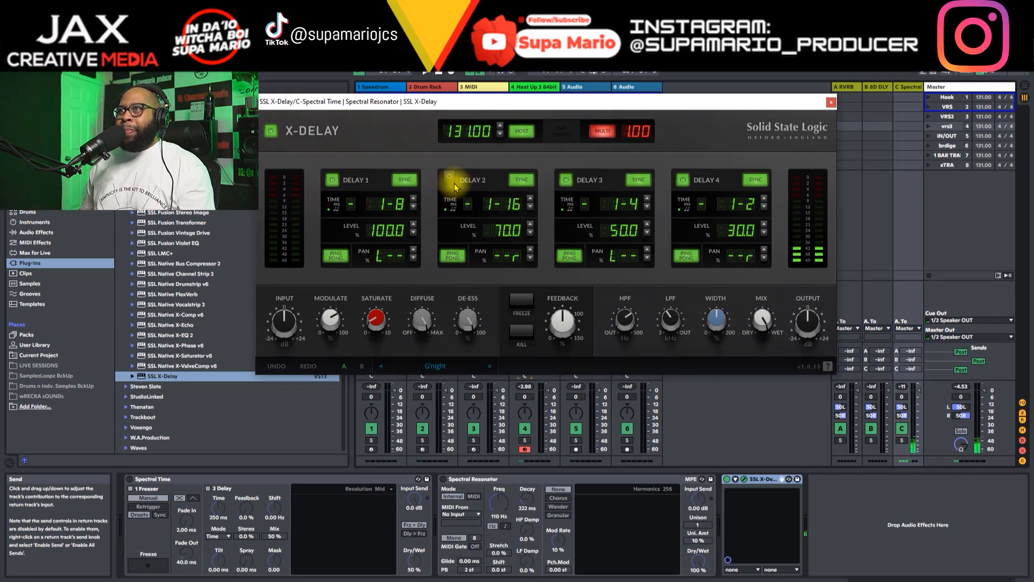
{"action": "left_click", "coordinate": [566, 179]}
{"action": "left_click", "coordinate": [566, 180]}
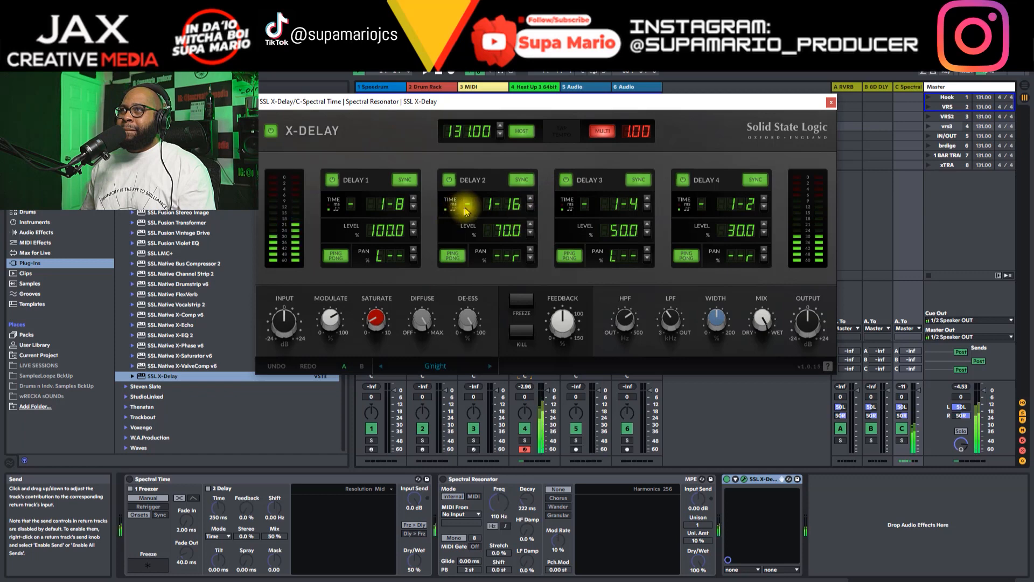
Step: Audition the Freeze and Kill functions on the G'night delay by switching each one on and off again
{"action": "mouse_move", "coordinate": [557, 327]}
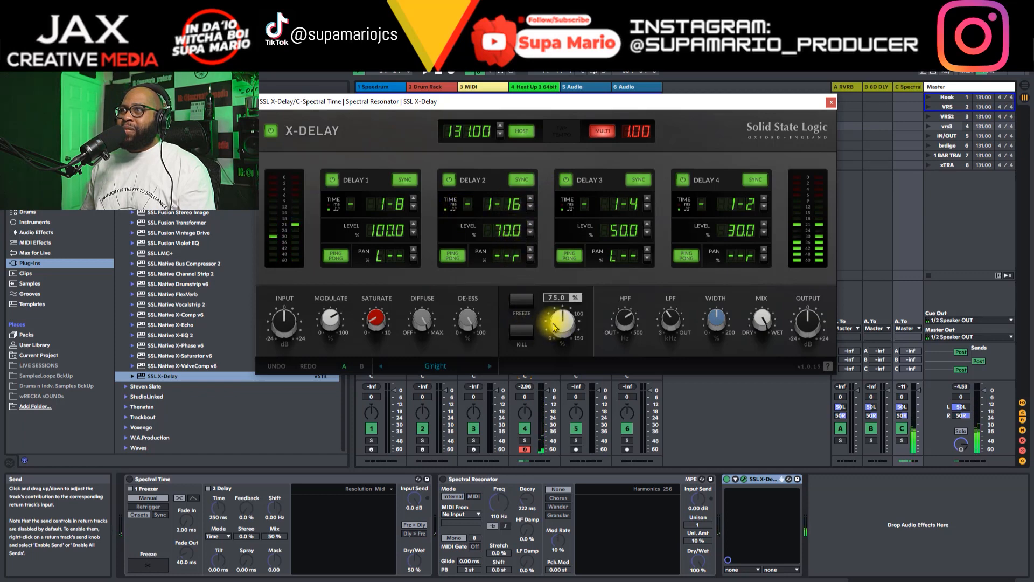
{"action": "left_click", "coordinate": [522, 302]}
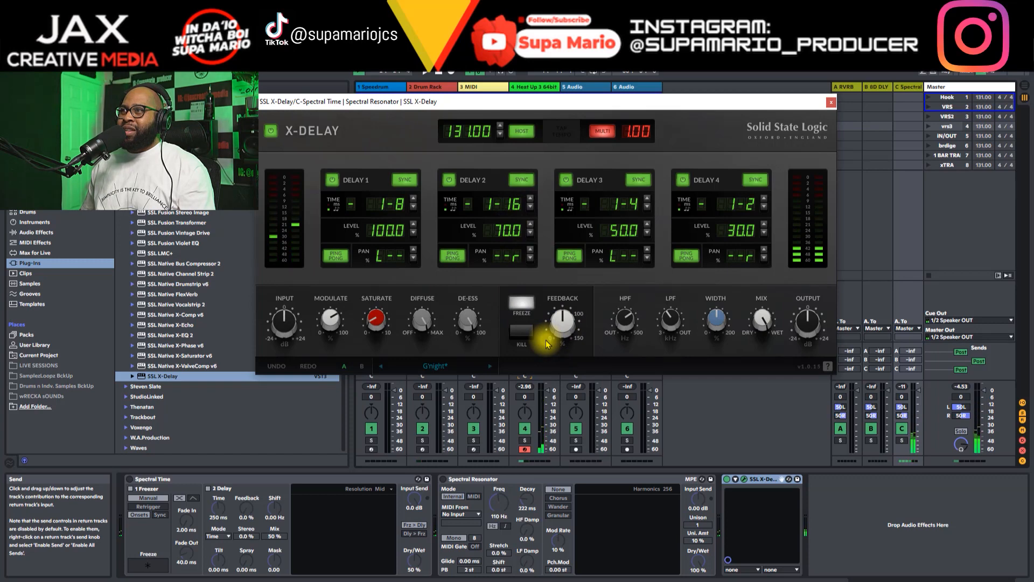
{"action": "left_click", "coordinate": [528, 305]}
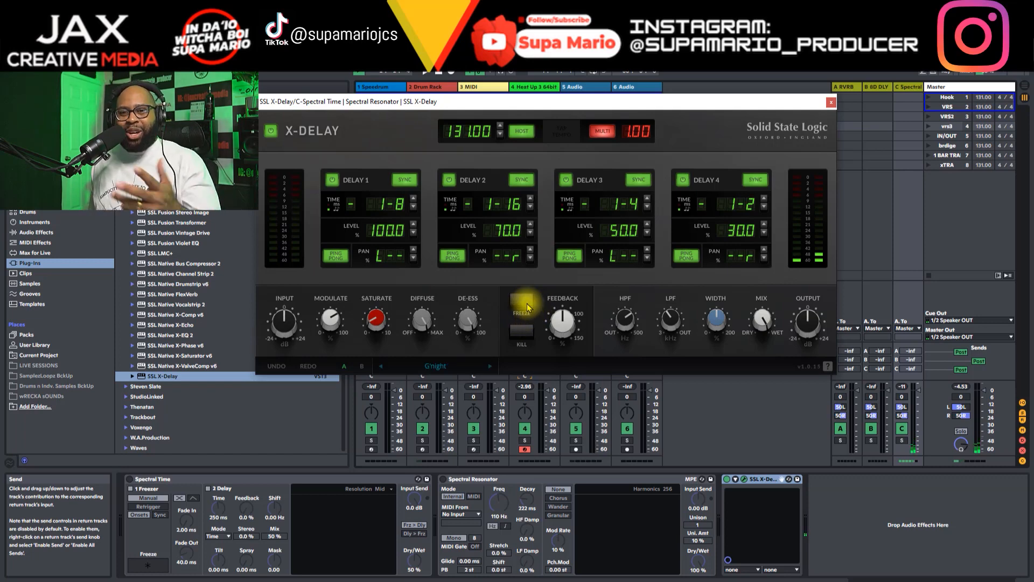
{"action": "mouse_move", "coordinate": [553, 322]}
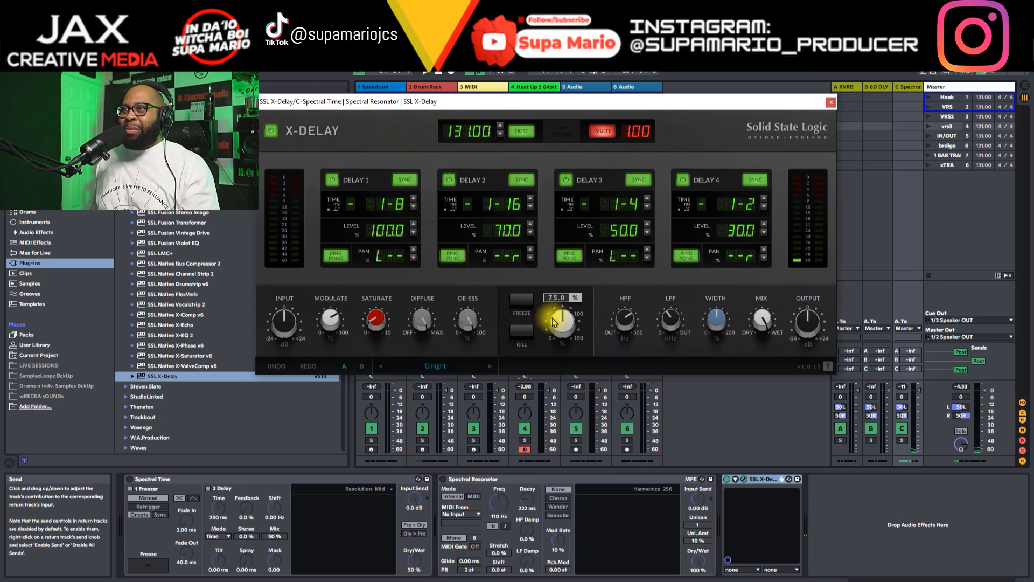
{"action": "left_click", "coordinate": [519, 334]}
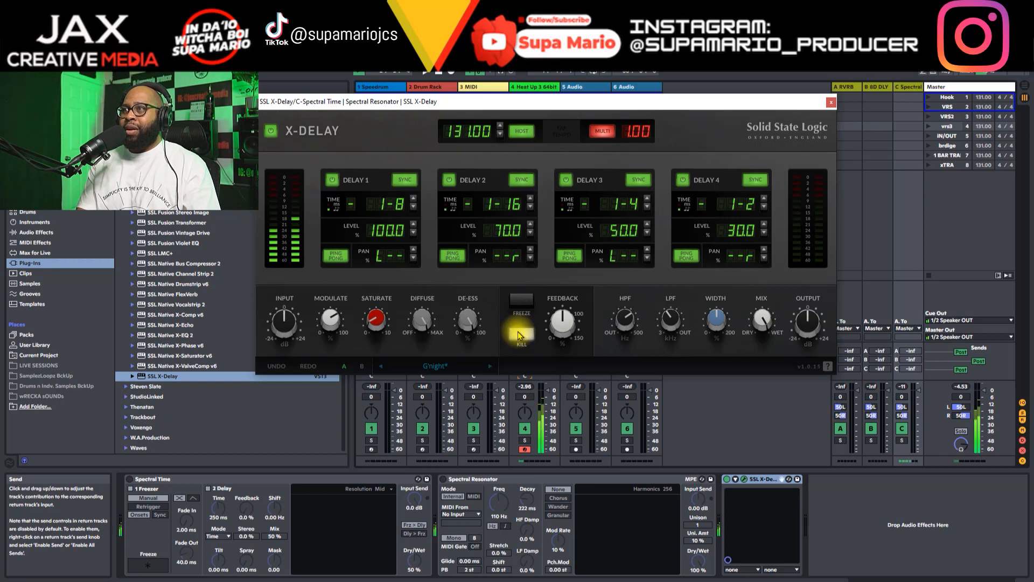
{"action": "left_click", "coordinate": [518, 332]}
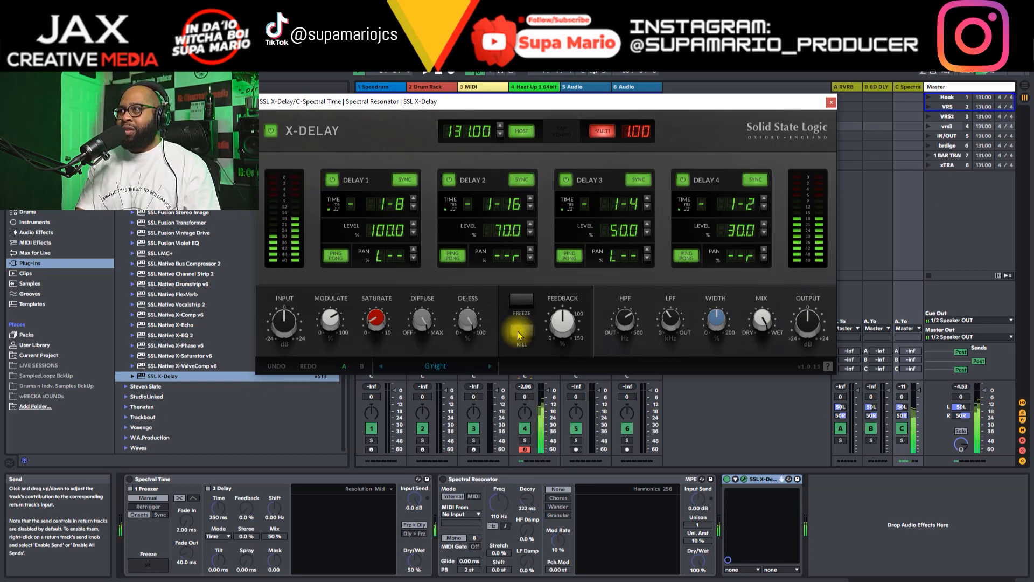
Step: Turn the delay's feedback all the way down
{"action": "mouse_move", "coordinate": [473, 318]}
{"action": "mouse_move", "coordinate": [556, 322]}
{"action": "left_click_drag", "start_coordinate": [556, 323], "coordinate": [577, 554]}
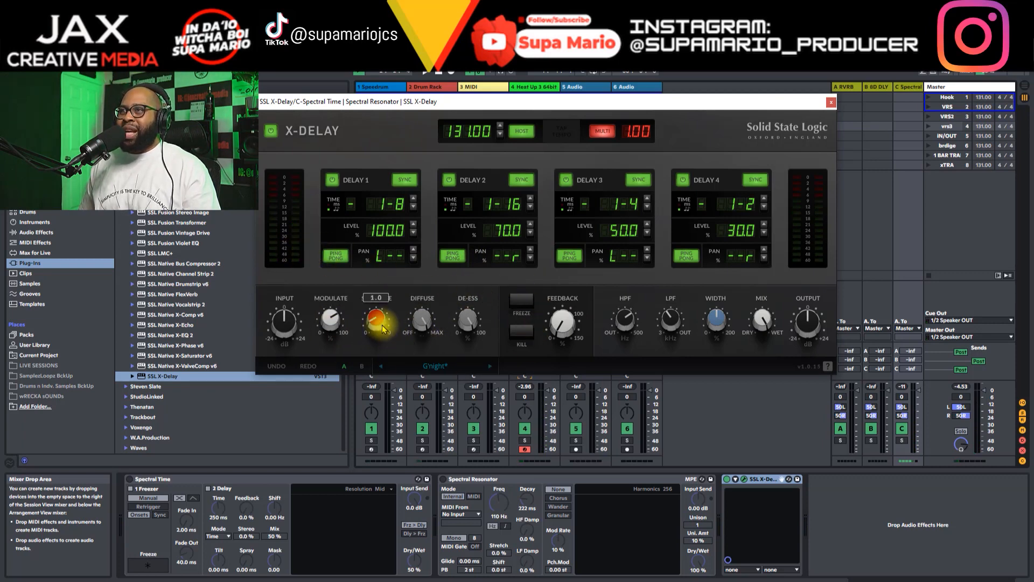
Step: Raise the saturation to 8.0 and set the modulation to about 69.5%
{"action": "mouse_move", "coordinate": [383, 328]}
{"action": "left_mouse_down"}
{"action": "mouse_move", "coordinate": [393, 273]}
{"action": "mouse_move", "coordinate": [376, 338]}
{"action": "mouse_move", "coordinate": [381, 321]}
{"action": "left_mouse_up"}
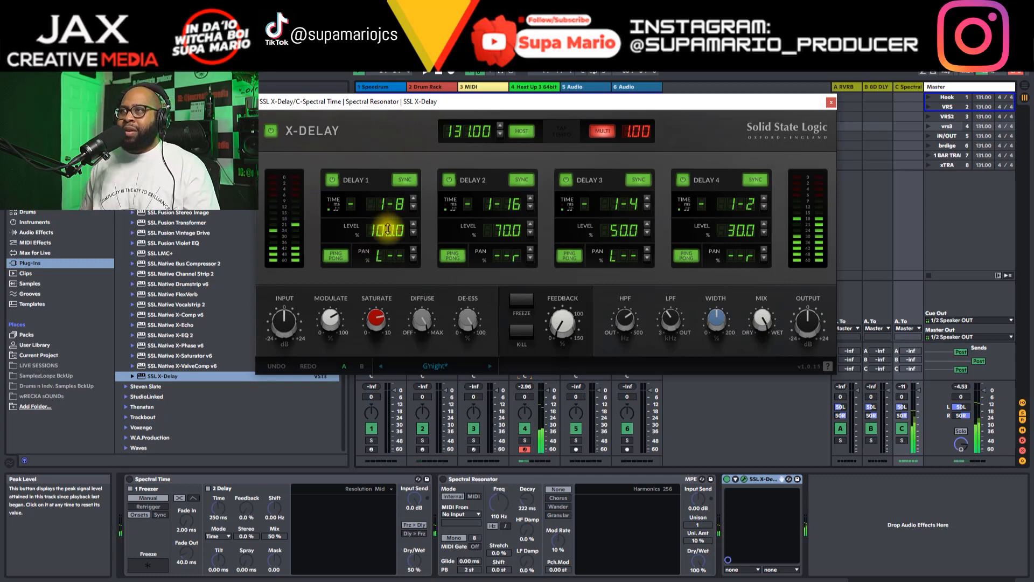
{"action": "mouse_move", "coordinate": [377, 322]}
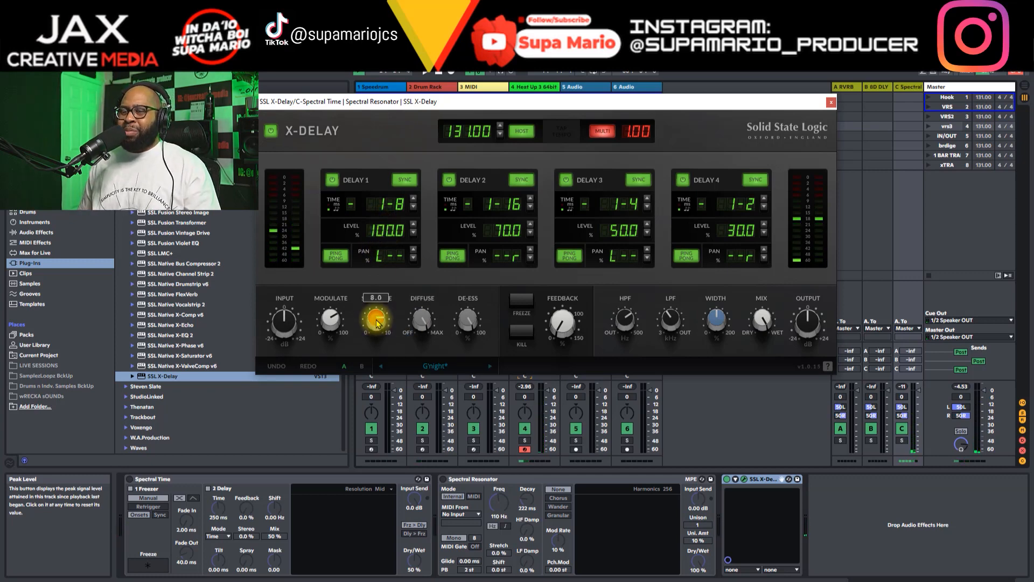
{"action": "mouse_move", "coordinate": [330, 323]}
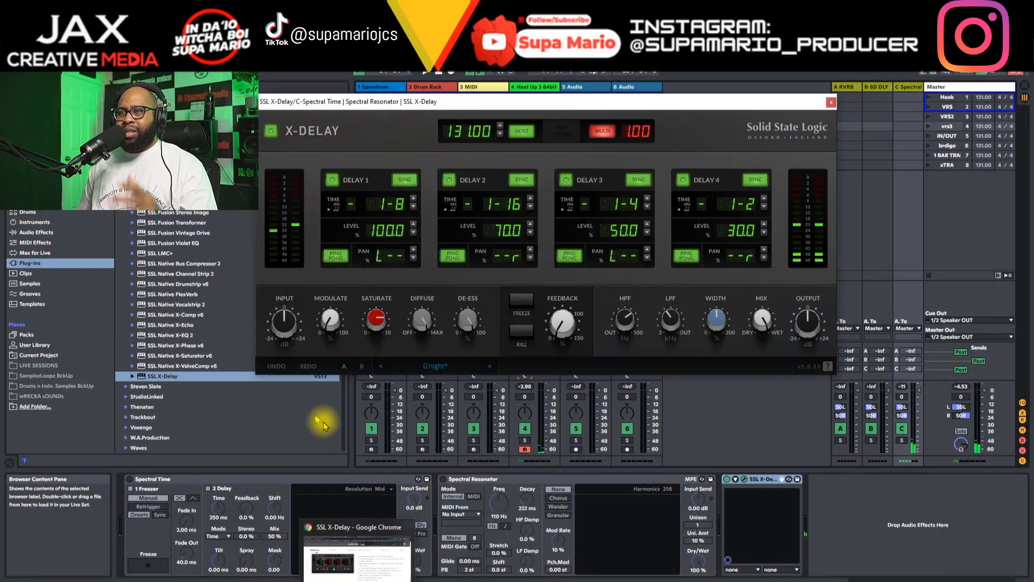
{"action": "mouse_move", "coordinate": [324, 326]}
{"action": "left_mouse_down"}
{"action": "mouse_move", "coordinate": [330, 272]}
{"action": "mouse_move", "coordinate": [338, 334]}
{"action": "mouse_move", "coordinate": [335, 273]}
{"action": "mouse_move", "coordinate": [333, 322]}
{"action": "left_mouse_up"}
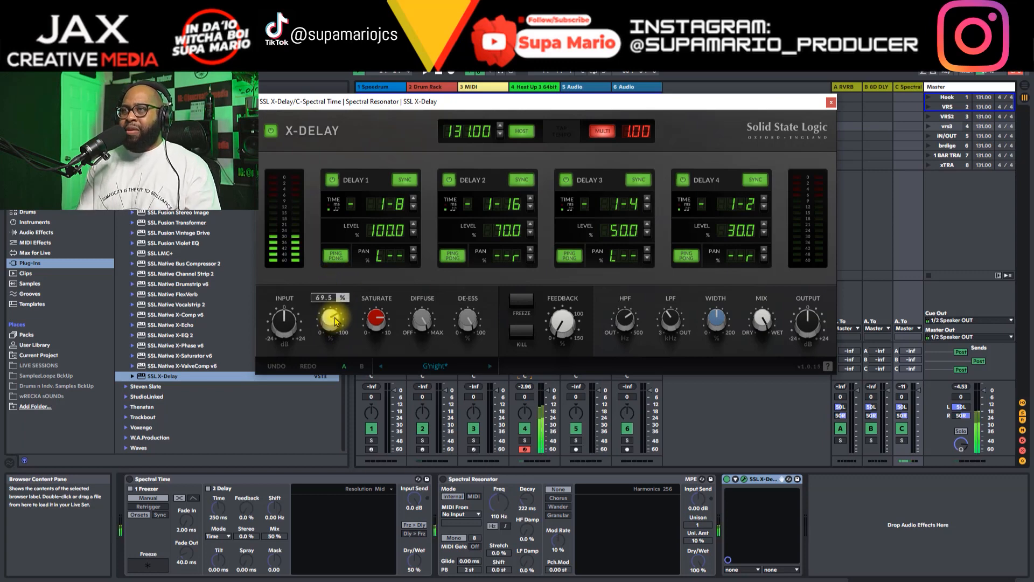
Step: Raise the modulation to 100%, sweep it down, and turn it partway back up
{"action": "left_click_drag", "start_coordinate": [335, 322], "coordinate": [334, 301]}
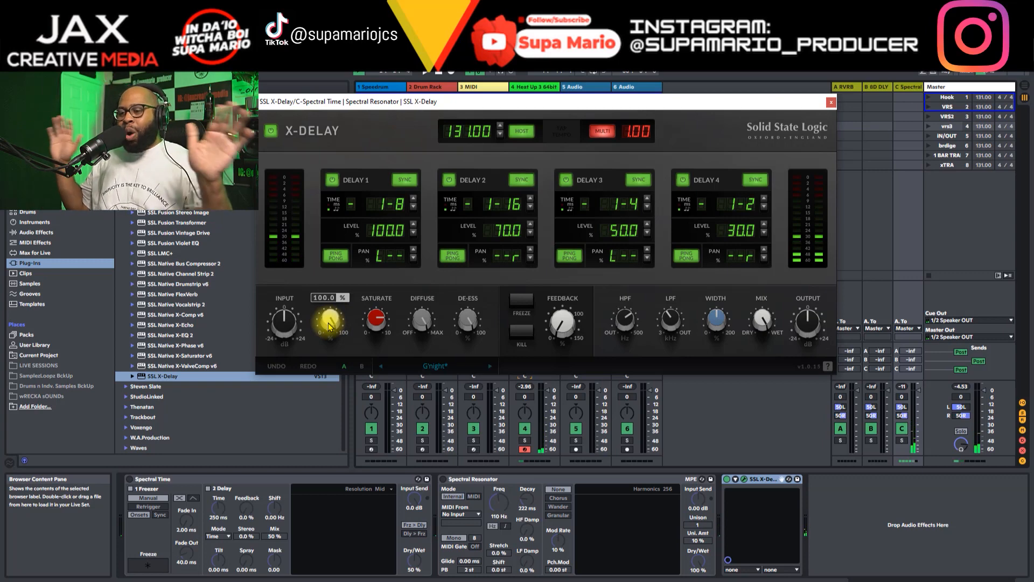
{"action": "left_click_drag", "start_coordinate": [329, 326], "coordinate": [351, 470]}
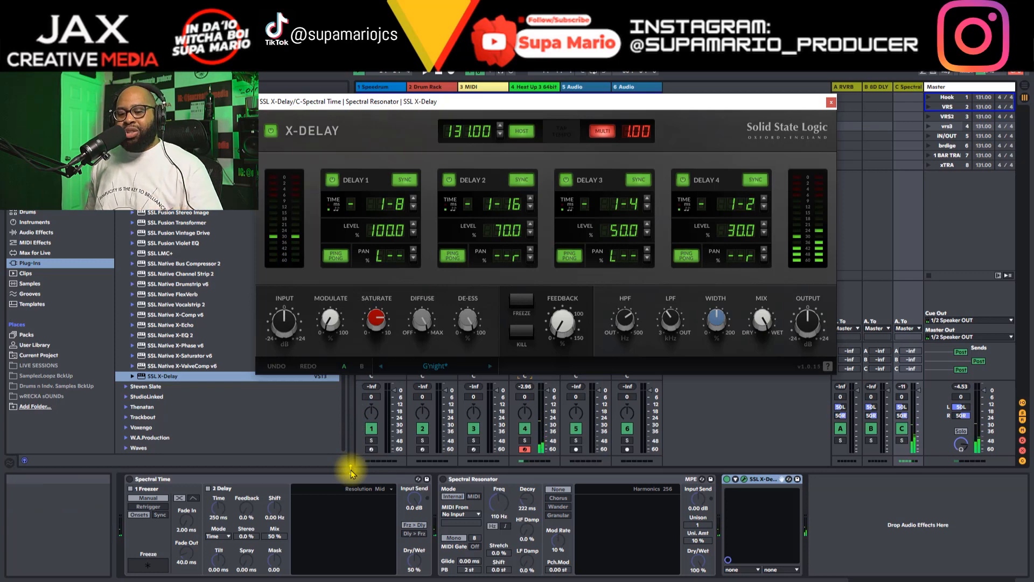
{"action": "mouse_move", "coordinate": [336, 341]}
{"action": "left_mouse_down"}
{"action": "mouse_move", "coordinate": [330, 270]}
{"action": "mouse_move", "coordinate": [335, 323]}
{"action": "left_mouse_up"}
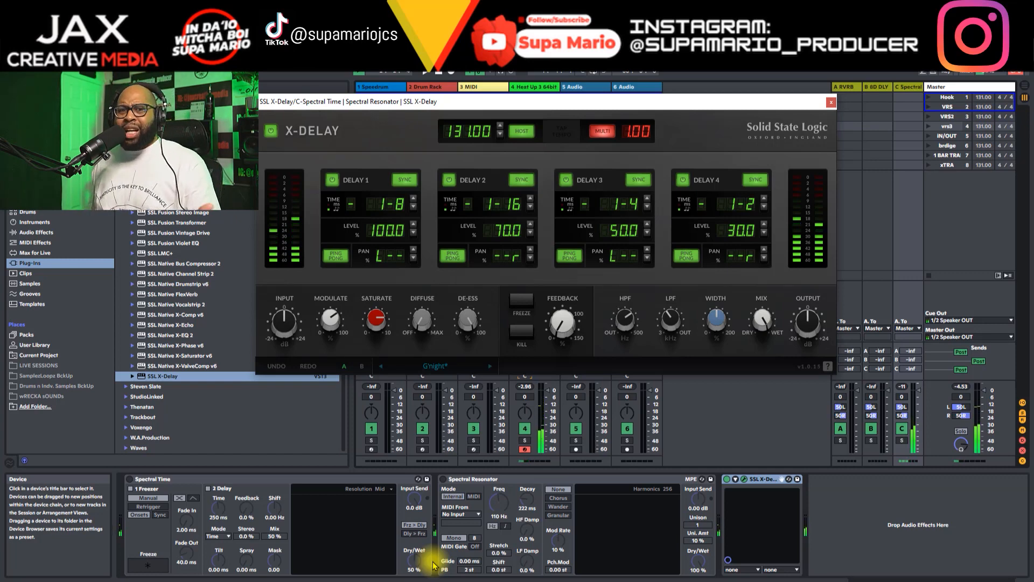
Step: Try out the Diffuse and De-Ess controls on the delay, leaving both at their minimum
{"action": "left_click_drag", "start_coordinate": [422, 320], "coordinate": [422, 237]}
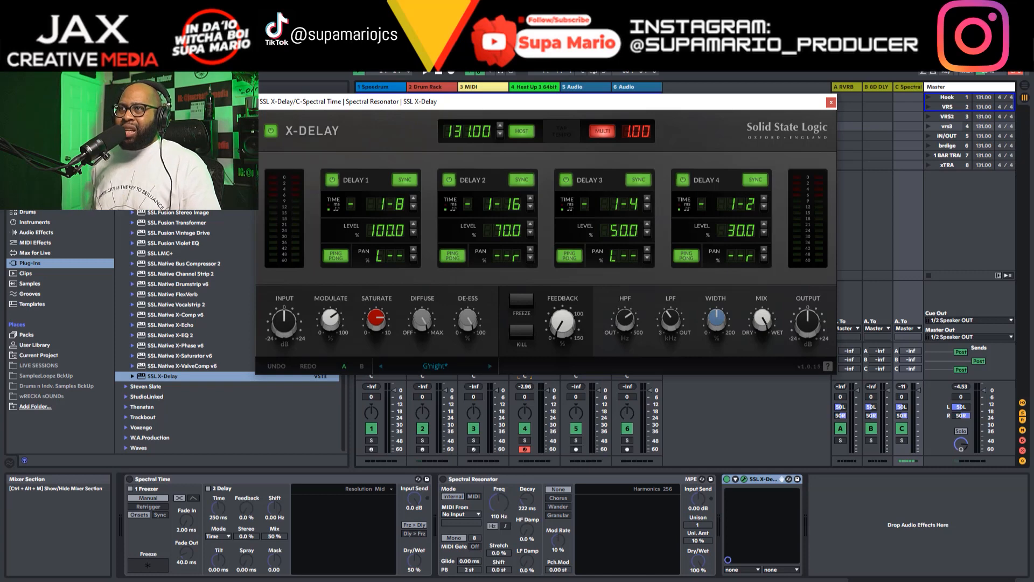
{"action": "mouse_move", "coordinate": [468, 323]}
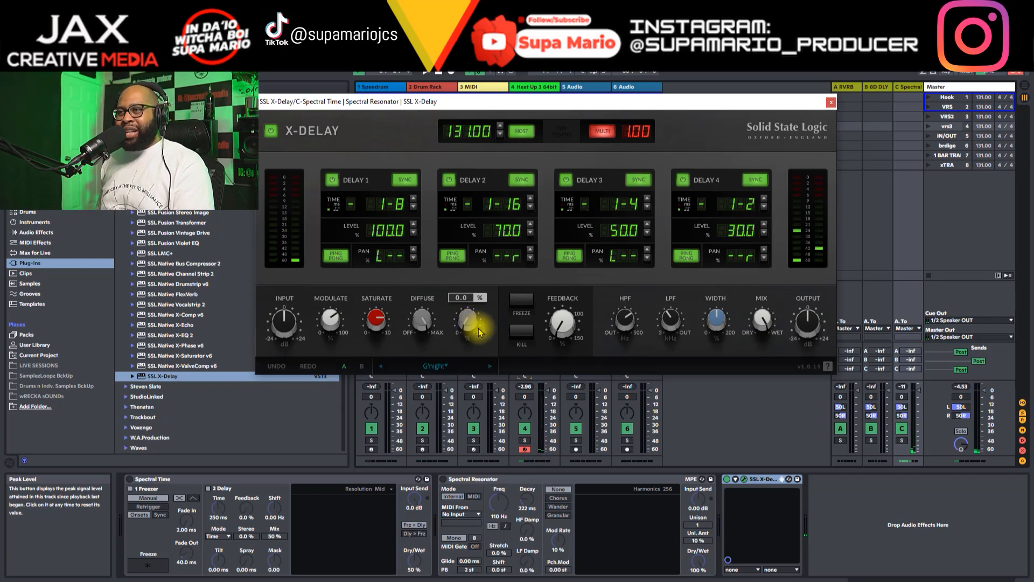
{"action": "left_click_drag", "start_coordinate": [473, 326], "coordinate": [503, 321]}
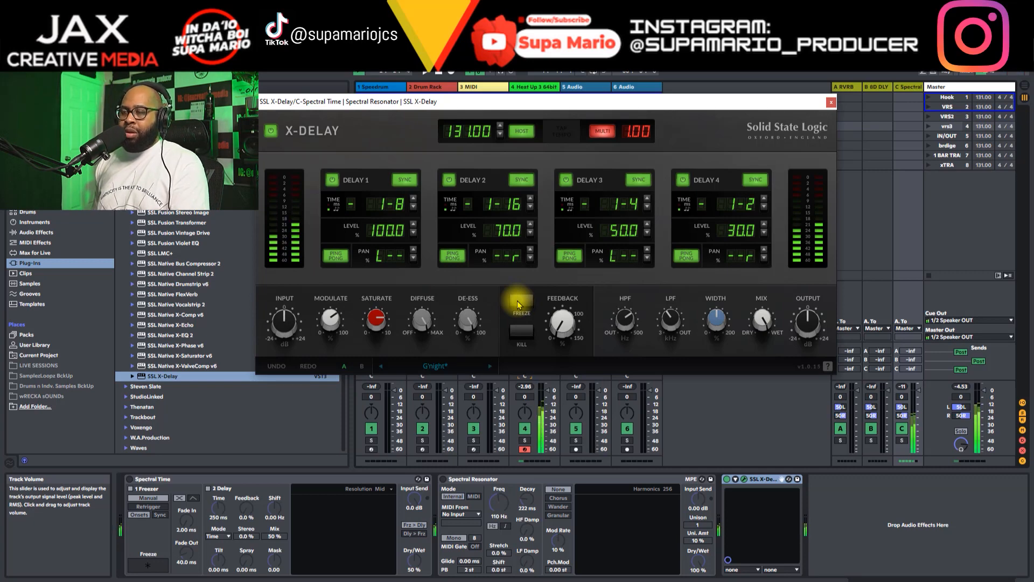
Step: Freeze the delay signal briefly and release it again
{"action": "left_click", "coordinate": [517, 301]}
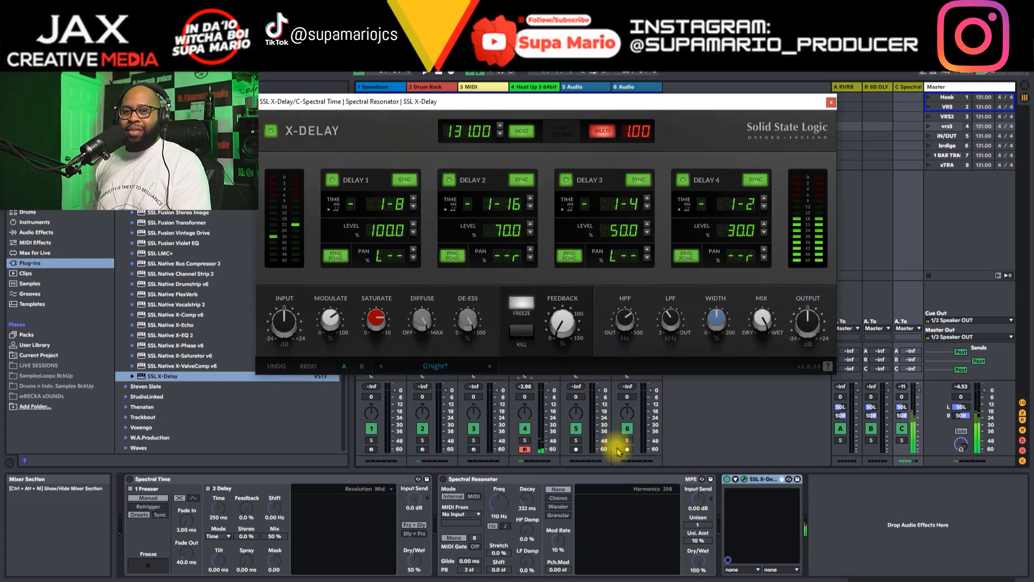
{"action": "left_click", "coordinate": [522, 306]}
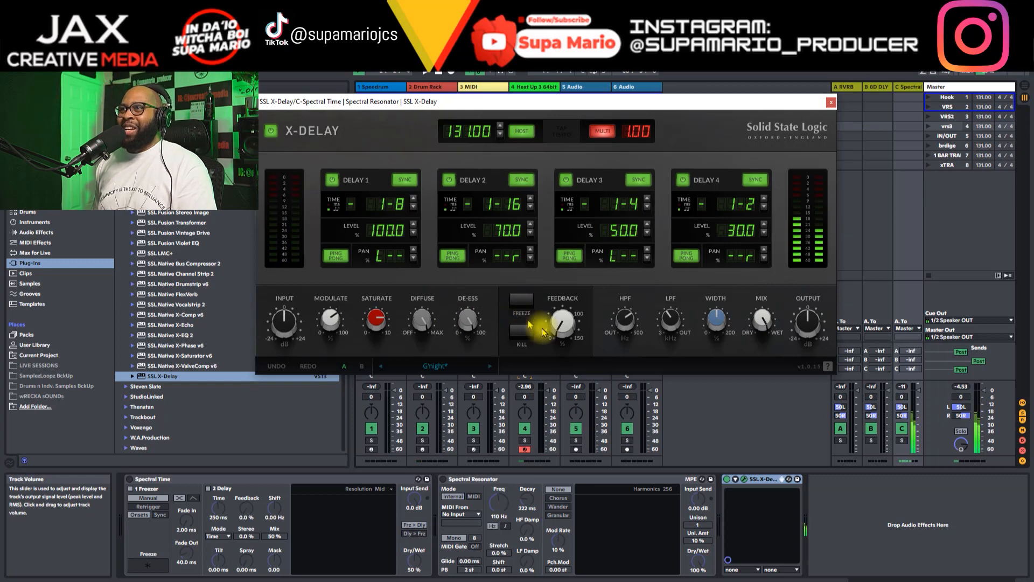
Step: Audition the low-pass filter and sweep the high-pass filter down to 20.0 Hz and back up
{"action": "mouse_move", "coordinate": [630, 325]}
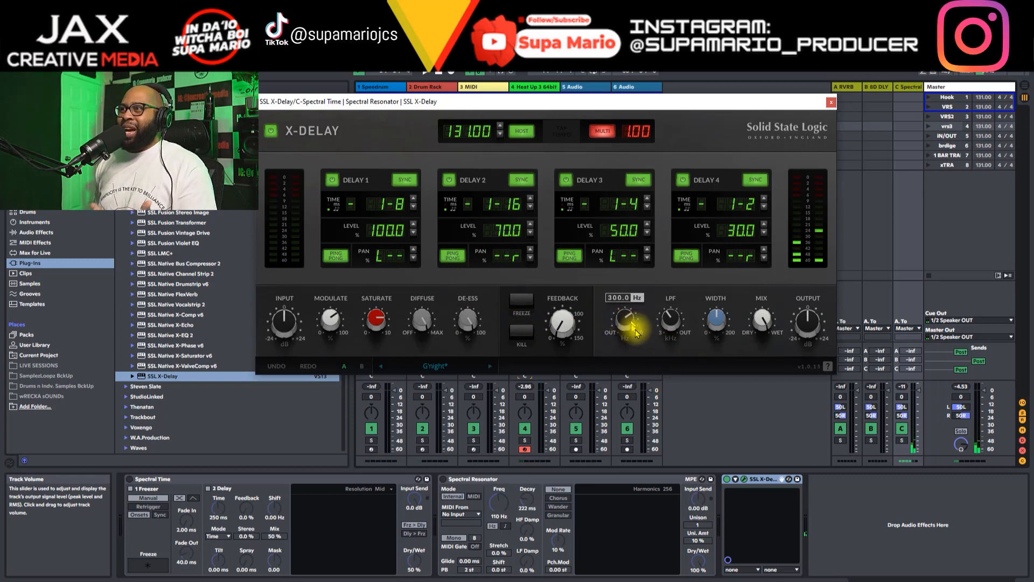
{"action": "mouse_move", "coordinate": [677, 326]}
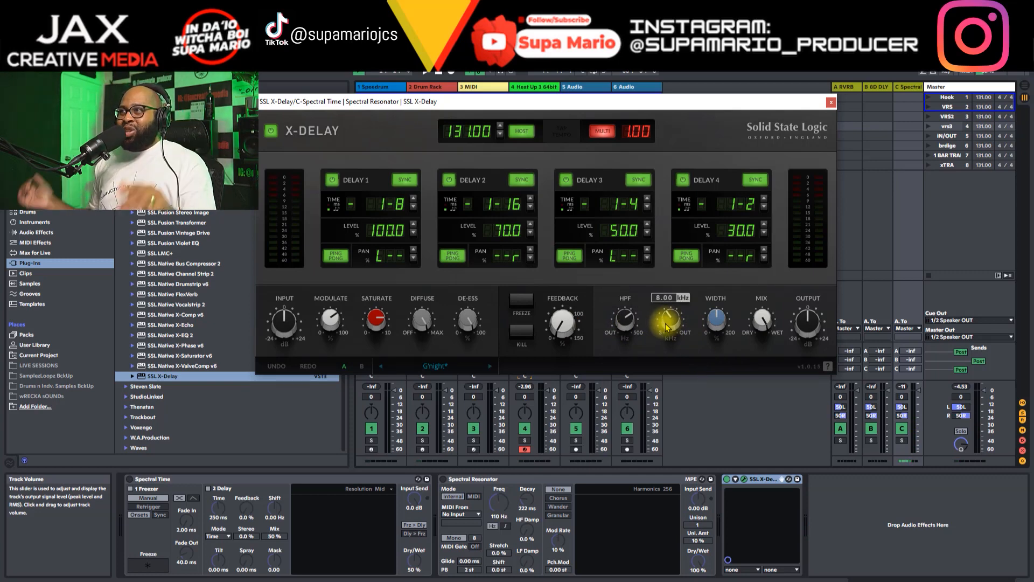
{"action": "mouse_move", "coordinate": [665, 330]}
{"action": "left_mouse_down"}
{"action": "mouse_move", "coordinate": [672, 245]}
{"action": "mouse_move", "coordinate": [677, 338]}
{"action": "left_mouse_up"}
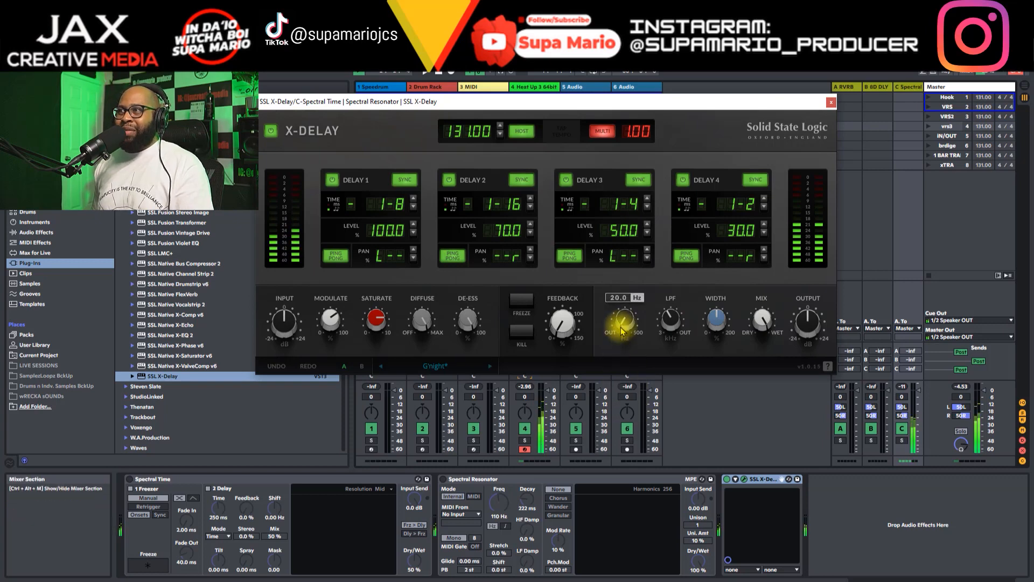
{"action": "left_click_drag", "start_coordinate": [627, 327], "coordinate": [632, 234]}
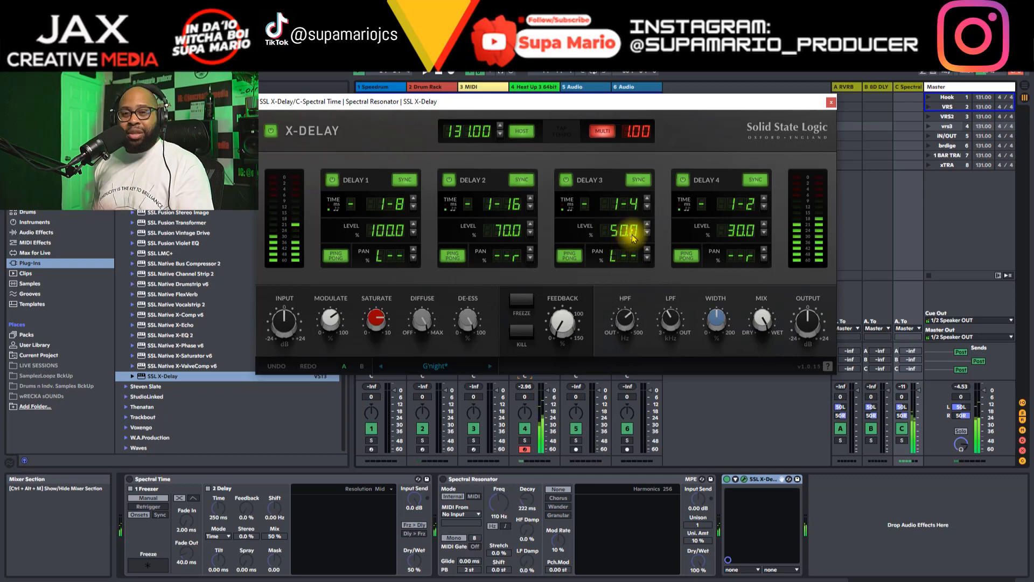
Step: Widen the delay's stereo width to 146.1% and beyond to audition the wider image
{"action": "mouse_move", "coordinate": [716, 308]}
{"action": "mouse_move", "coordinate": [766, 326]}
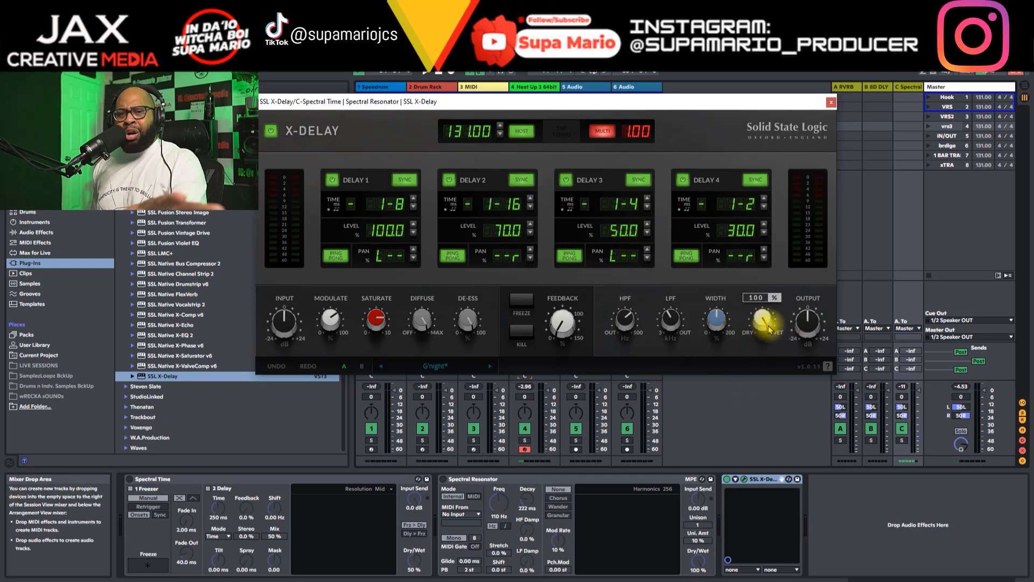
{"action": "mouse_move", "coordinate": [813, 328]}
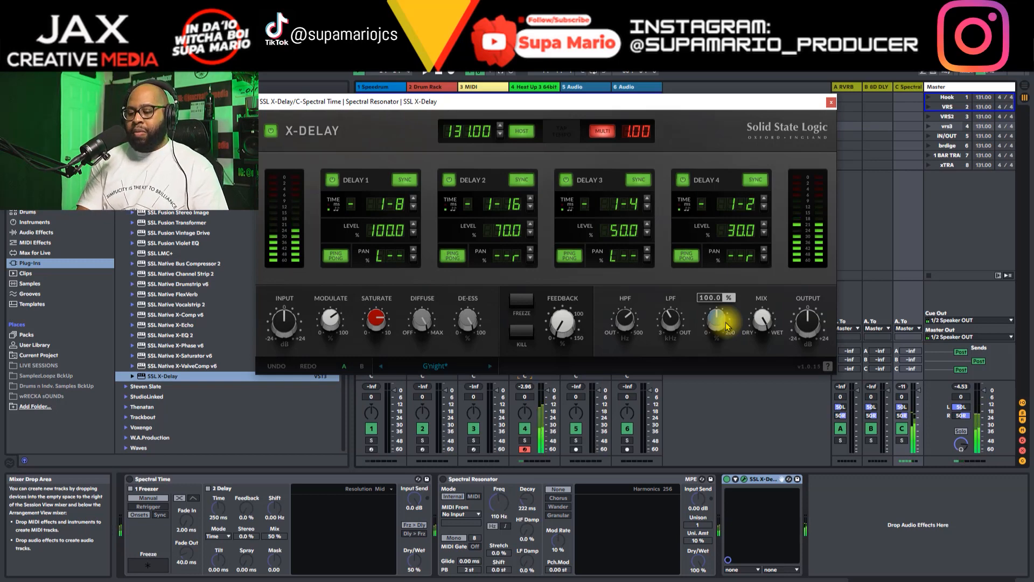
{"action": "left_click_drag", "start_coordinate": [727, 326], "coordinate": [729, 299]}
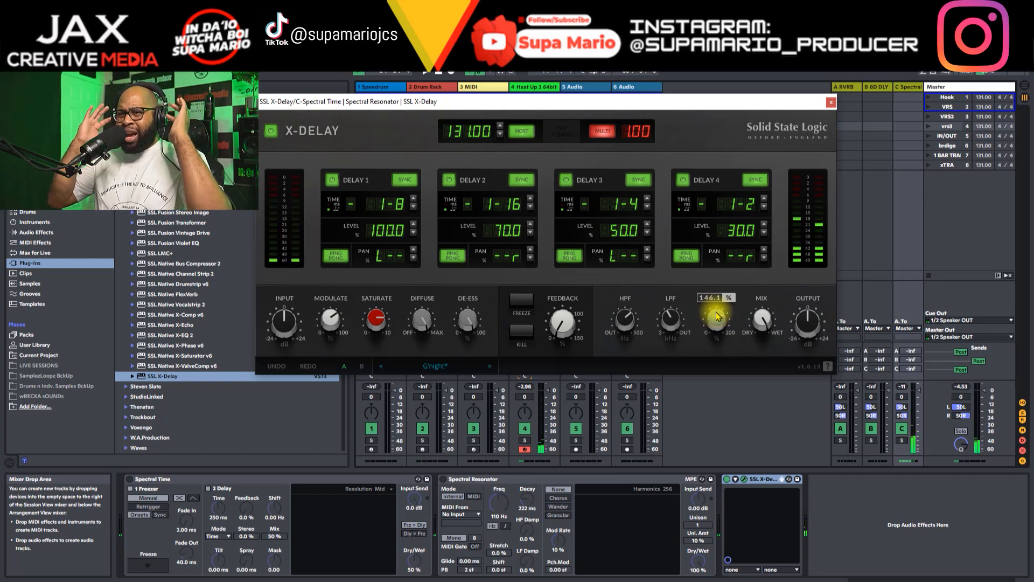
{"action": "left_click_drag", "start_coordinate": [718, 316], "coordinate": [714, 88]}
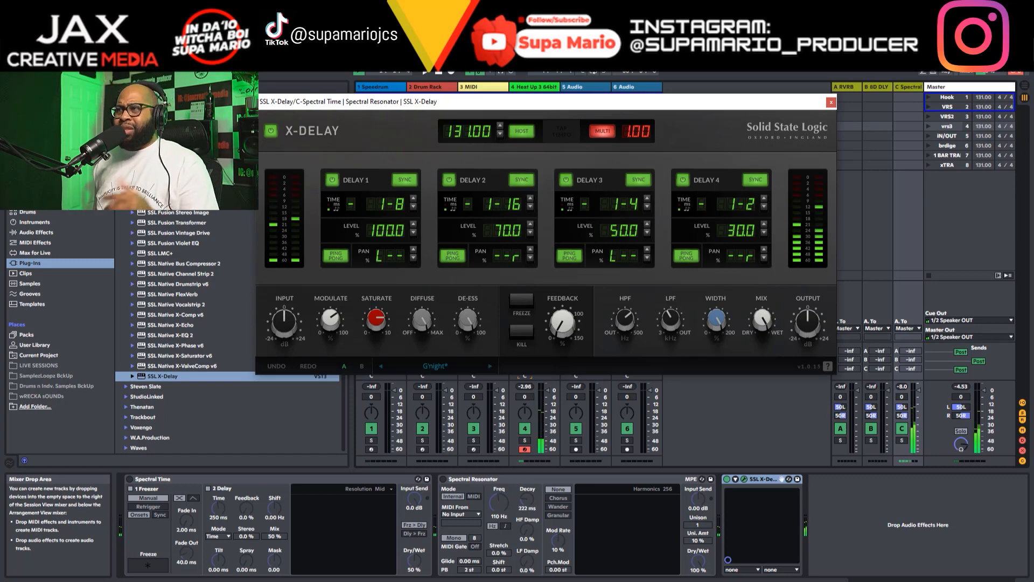
{"action": "mouse_move", "coordinate": [717, 311]}
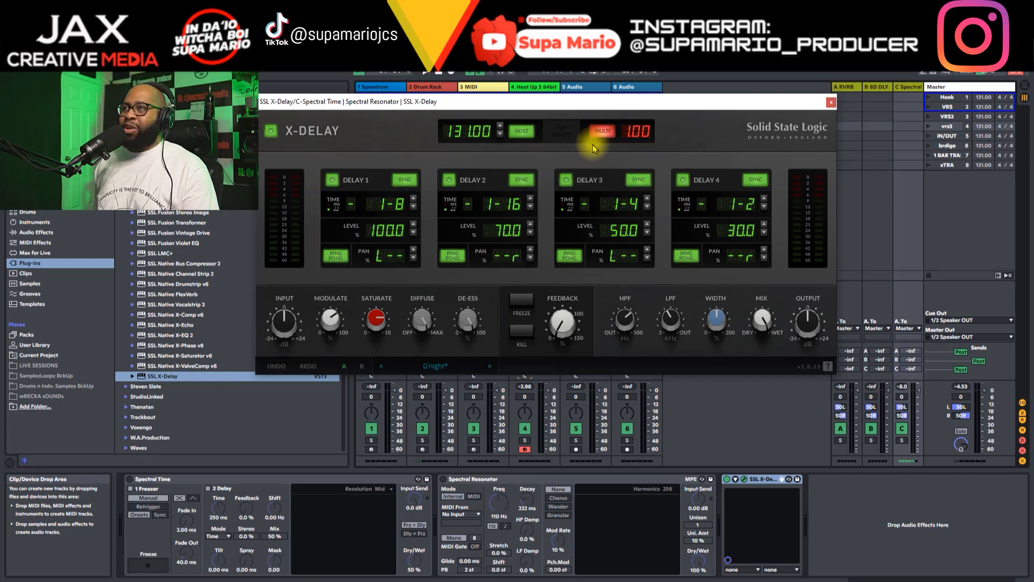
Step: Disable host tempo sync, try manual delay tempos of 20.00 and 136.56 BPM, and re-enable host sync
{"action": "left_click", "coordinate": [524, 134]}
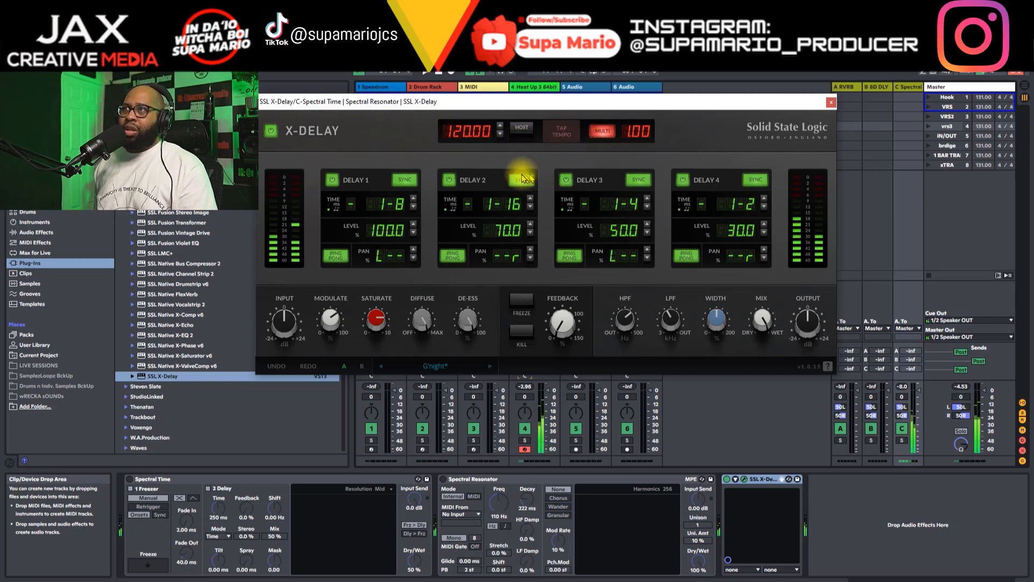
{"action": "left_click", "coordinate": [500, 125]}
{"action": "left_click", "coordinate": [500, 126]}
{"action": "left_click", "coordinate": [500, 128]}
{"action": "left_click", "coordinate": [501, 127]}
{"action": "left_click", "coordinate": [500, 128]}
{"action": "left_click_drag", "start_coordinate": [484, 131], "coordinate": [469, 215]}
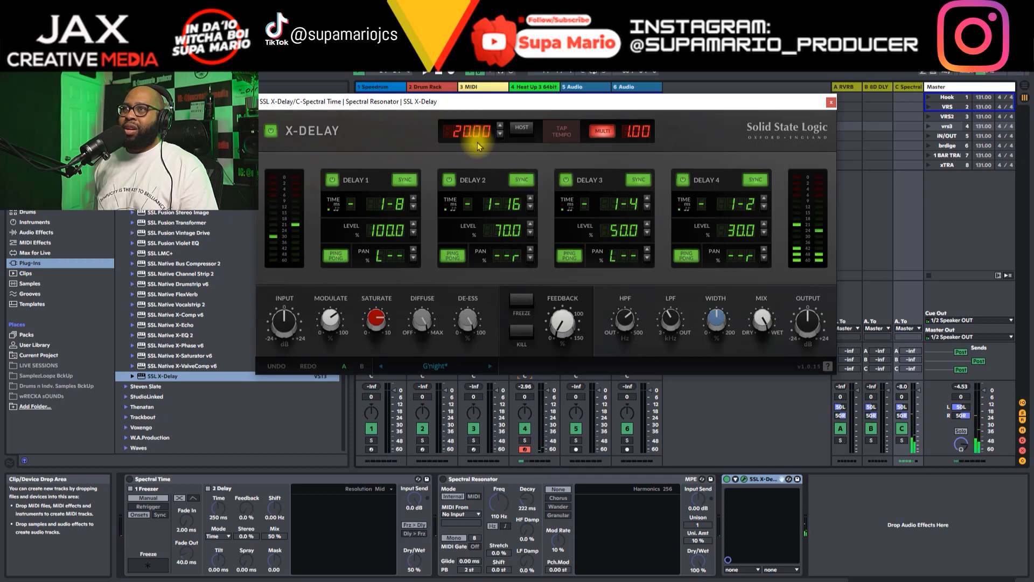
{"action": "left_click_drag", "start_coordinate": [476, 123], "coordinate": [477, 136]}
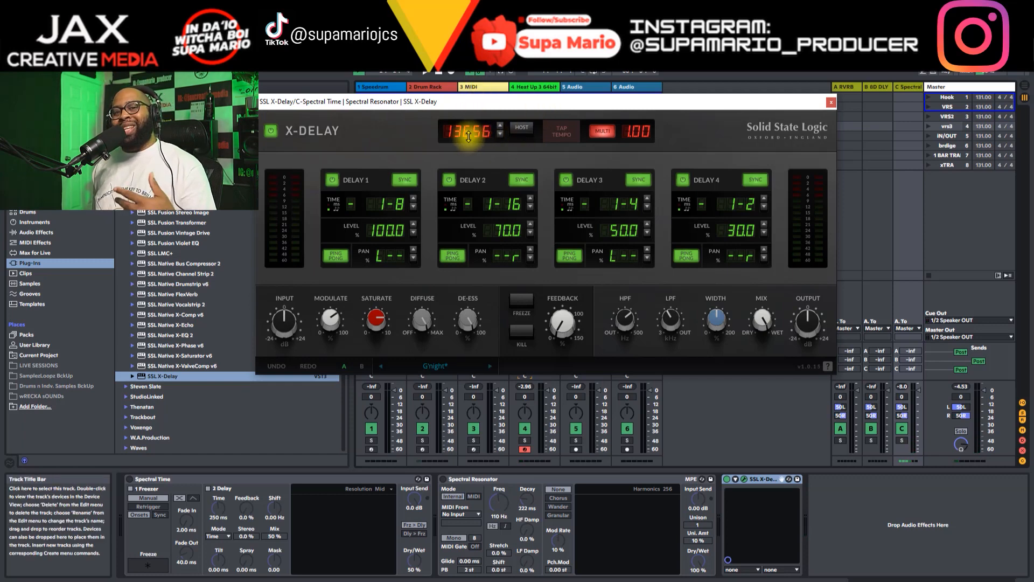
{"action": "left_click", "coordinate": [522, 128]}
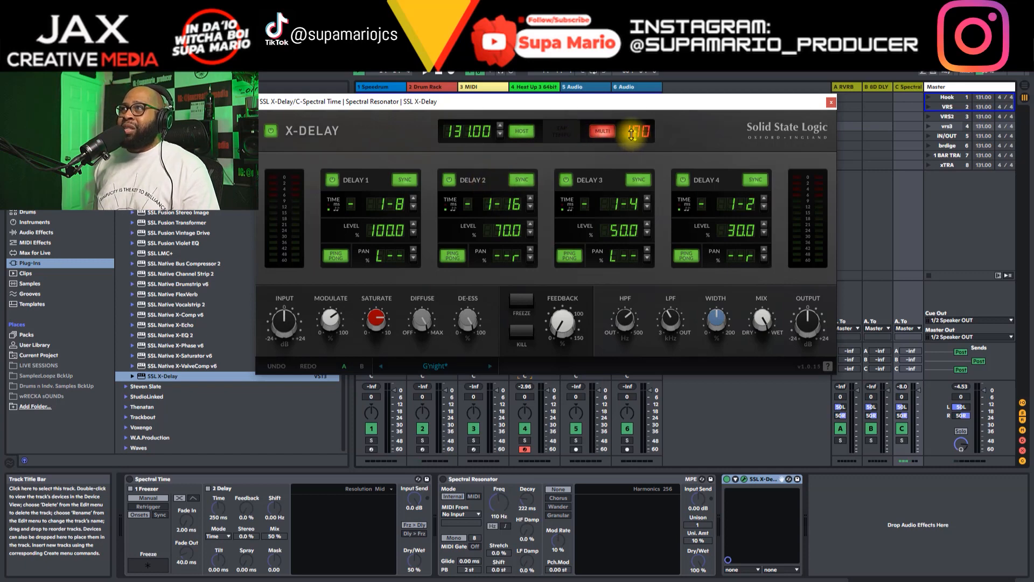
Step: Audition the delay time multiplier at 0.52 and 2.00, and return it to 1.00
{"action": "left_click_drag", "start_coordinate": [644, 133], "coordinate": [629, 121]}
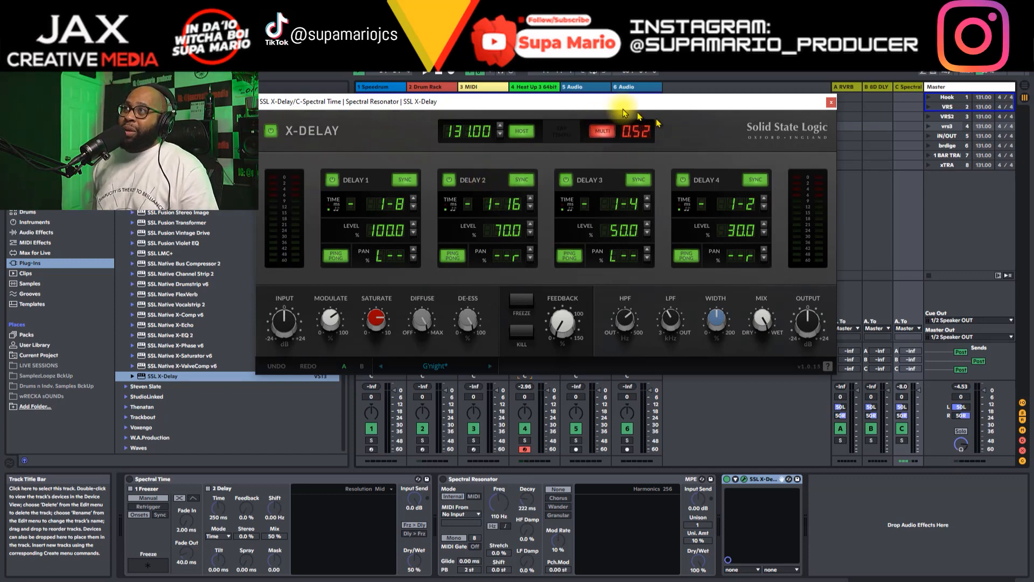
{"action": "mouse_move", "coordinate": [635, 133]}
{"action": "left_mouse_down"}
{"action": "mouse_move", "coordinate": [652, 132]}
{"action": "mouse_move", "coordinate": [648, 120]}
{"action": "left_mouse_up"}
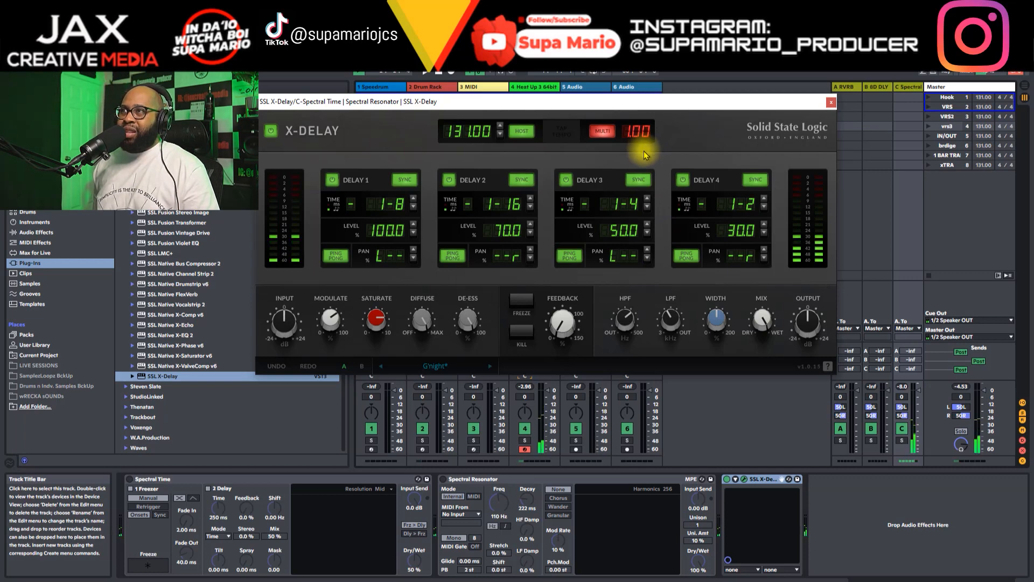
{"action": "left_click_drag", "start_coordinate": [640, 129], "coordinate": [641, 159]}
{"action": "left_click_drag", "start_coordinate": [640, 162], "coordinate": [638, 170]}
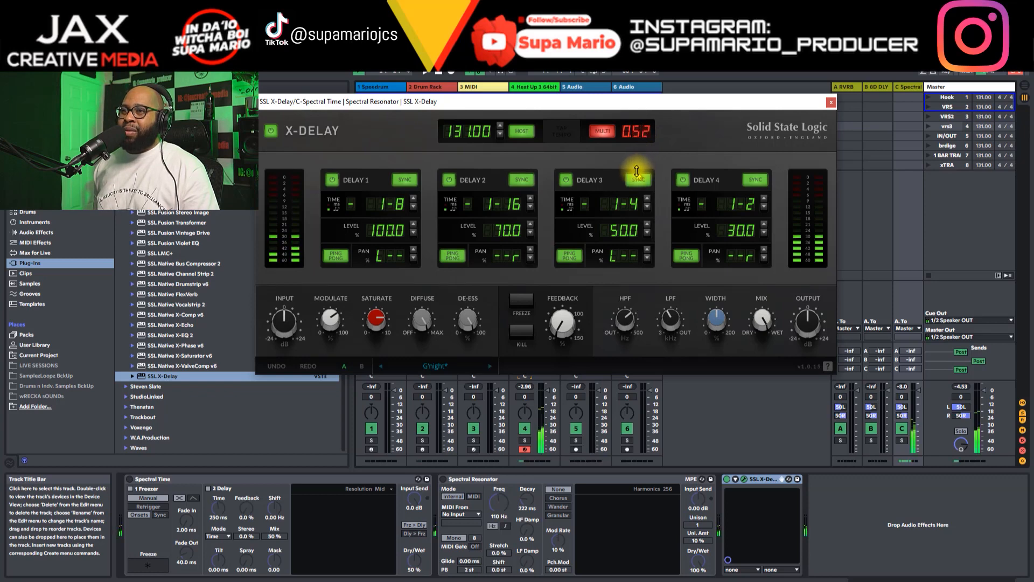
{"action": "mouse_move", "coordinate": [637, 171]}
{"action": "left_mouse_down"}
{"action": "mouse_move", "coordinate": [643, 142]}
{"action": "mouse_move", "coordinate": [644, 161]}
{"action": "left_mouse_up"}
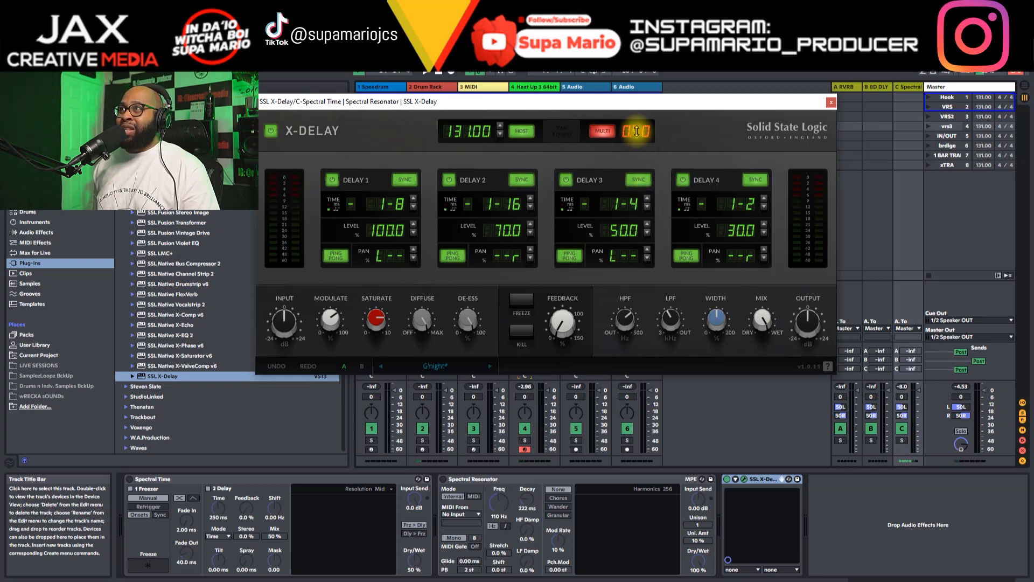
{"action": "left_click_drag", "start_coordinate": [636, 132], "coordinate": [637, 62]}
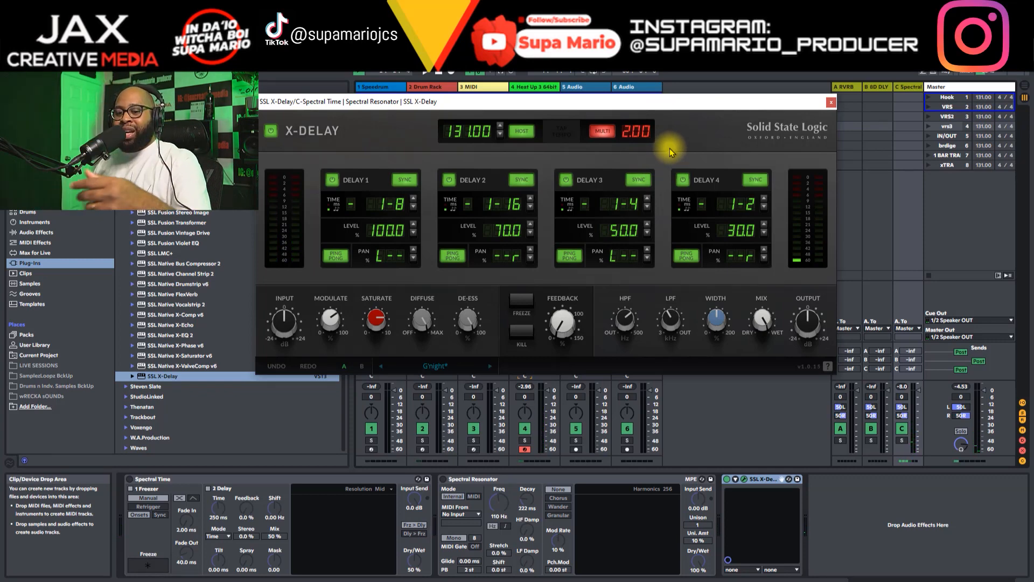
{"action": "left_click_drag", "start_coordinate": [637, 132], "coordinate": [633, 221]}
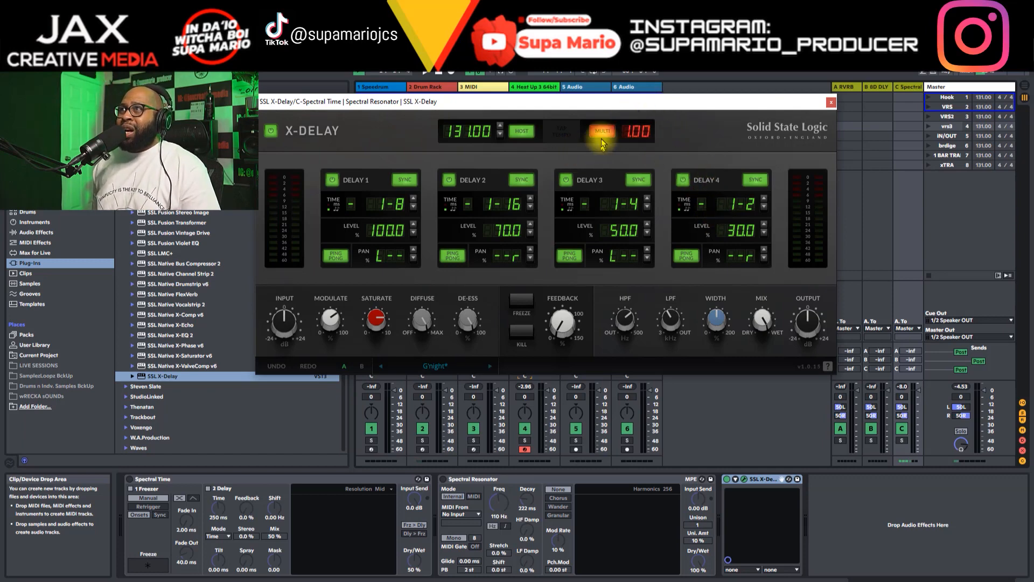
Step: Disable host tempo sync and tap in a delay tempo of about 113.38 BPM
{"action": "left_click", "coordinate": [524, 131]}
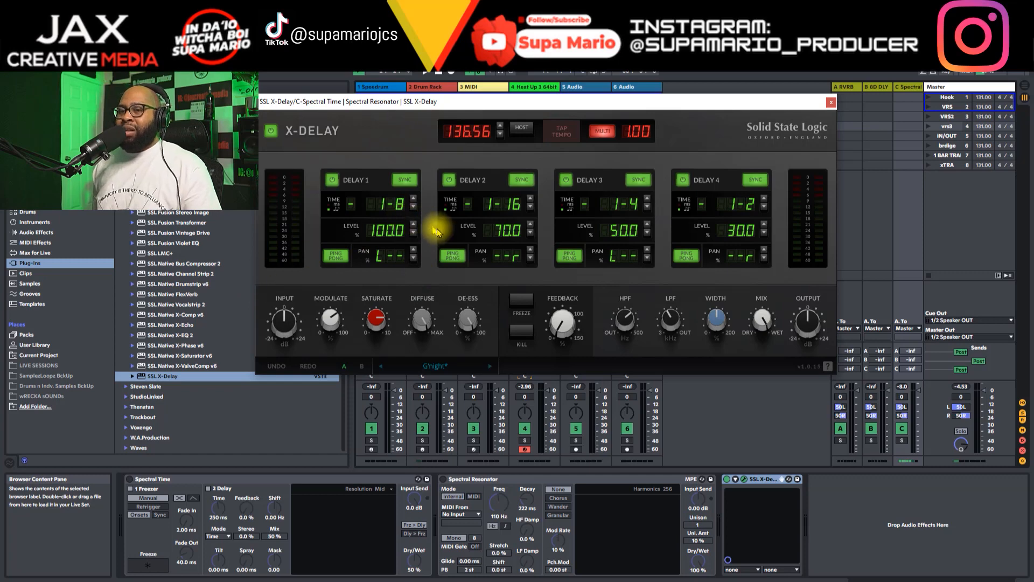
{"action": "left_click", "coordinate": [562, 134]}
{"action": "left_click", "coordinate": [562, 134]}
{"action": "left_click", "coordinate": [562, 134]}
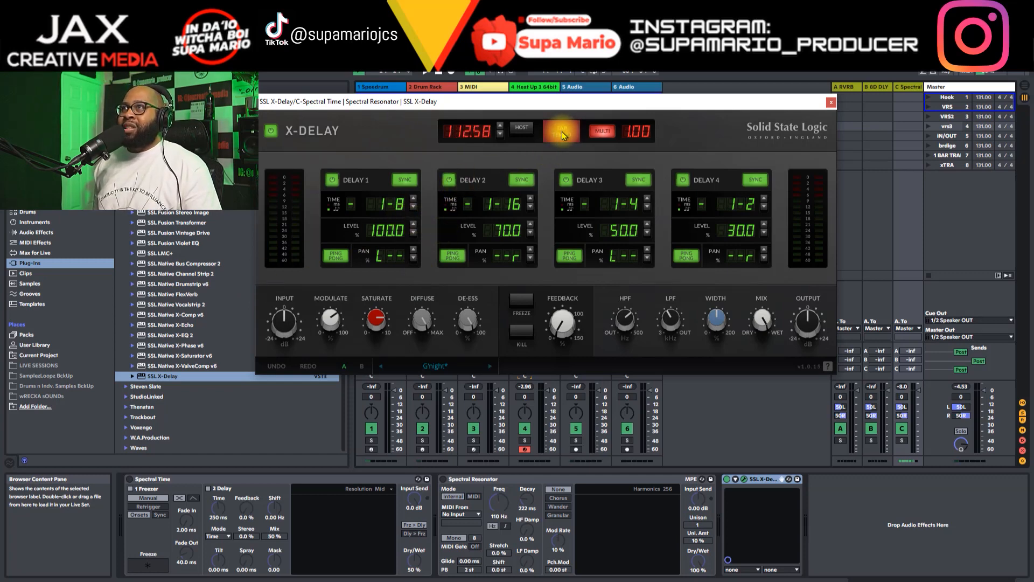
{"action": "left_click", "coordinate": [562, 133]}
{"action": "left_click", "coordinate": [561, 132]}
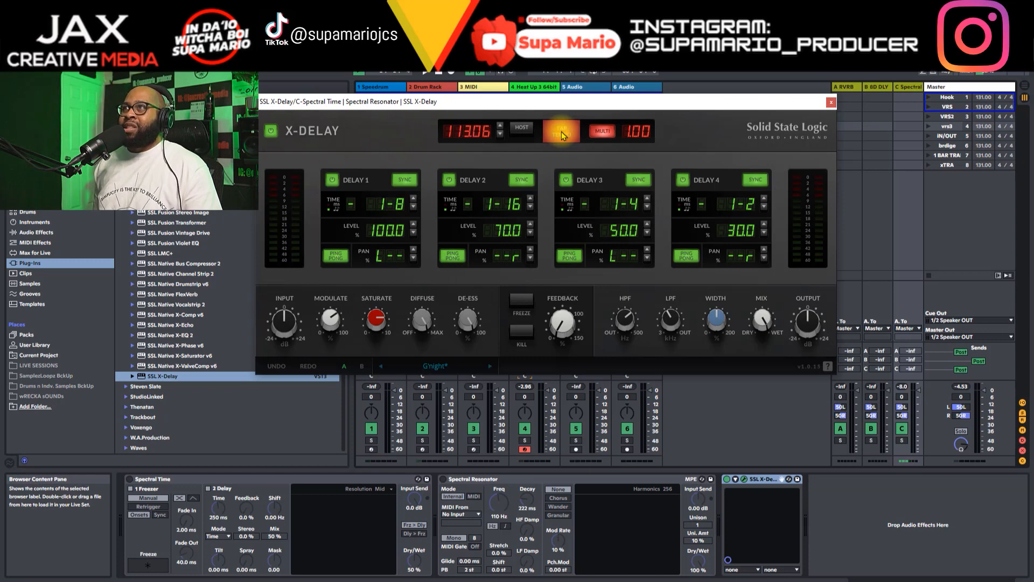
{"action": "left_click", "coordinate": [561, 132]}
{"action": "left_click", "coordinate": [562, 133]}
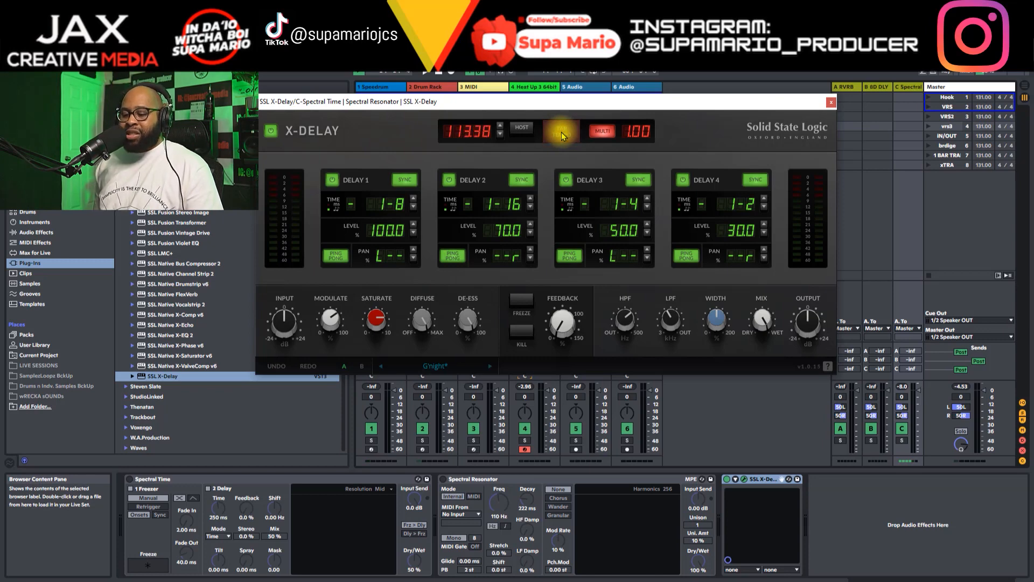
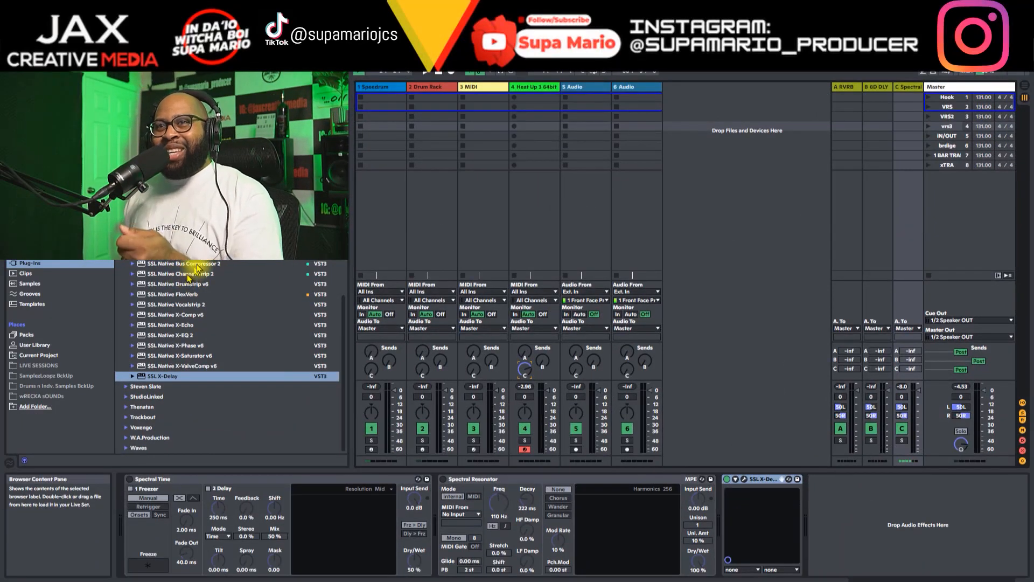
Step: Add the Repeater delay after SSL X-Delay on the return track and arrange the two plug-in windows one above the other
{"action": "scroll", "coordinate": [227, 355], "scroll_direction": "up", "scroll_amount": 10}
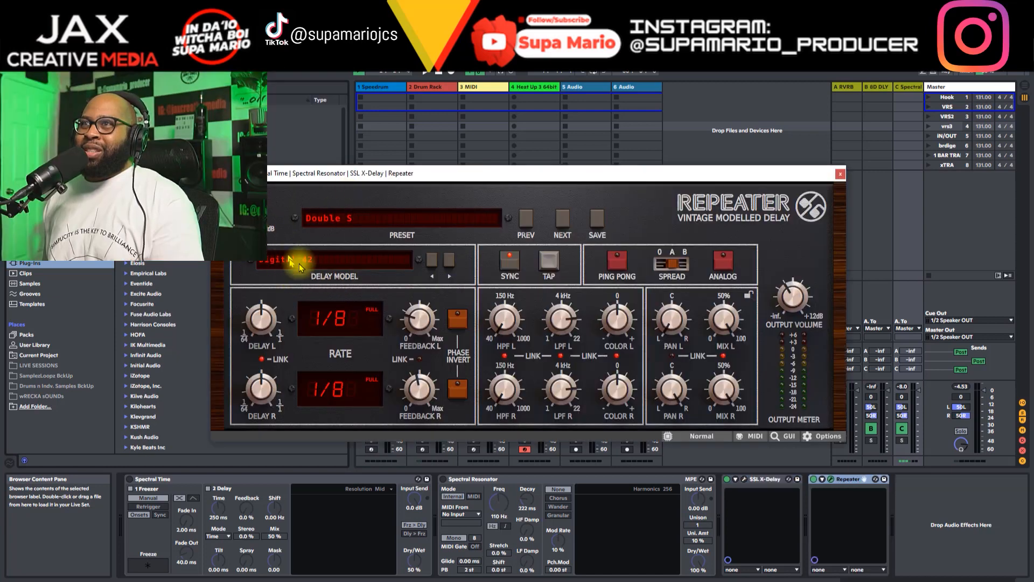
{"action": "mouse_move", "coordinate": [435, 170]}
{"action": "left_mouse_down"}
{"action": "mouse_move", "coordinate": [515, 141]}
{"action": "mouse_move", "coordinate": [451, 178]}
{"action": "left_mouse_up"}
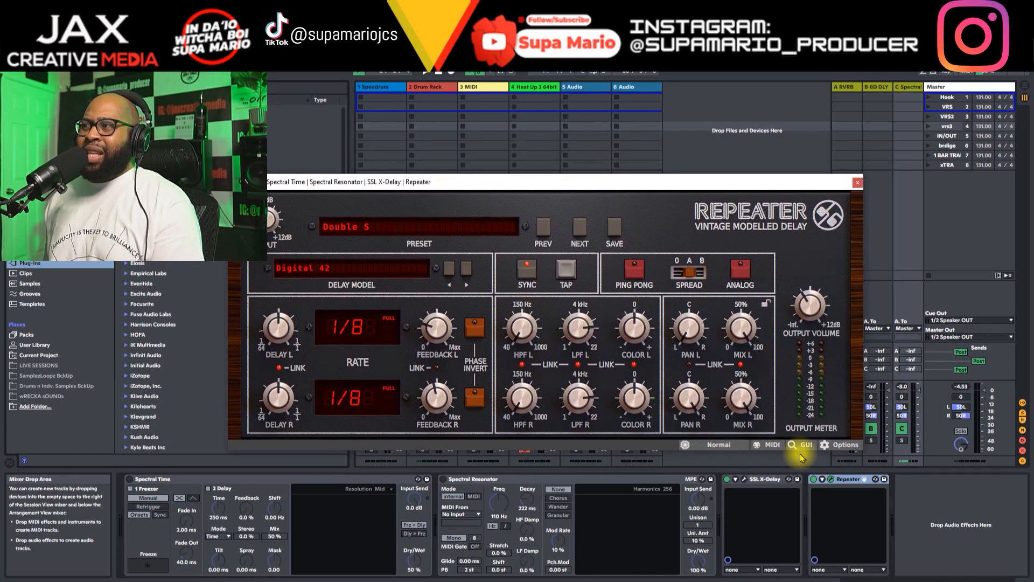
{"action": "left_click", "coordinate": [745, 479]}
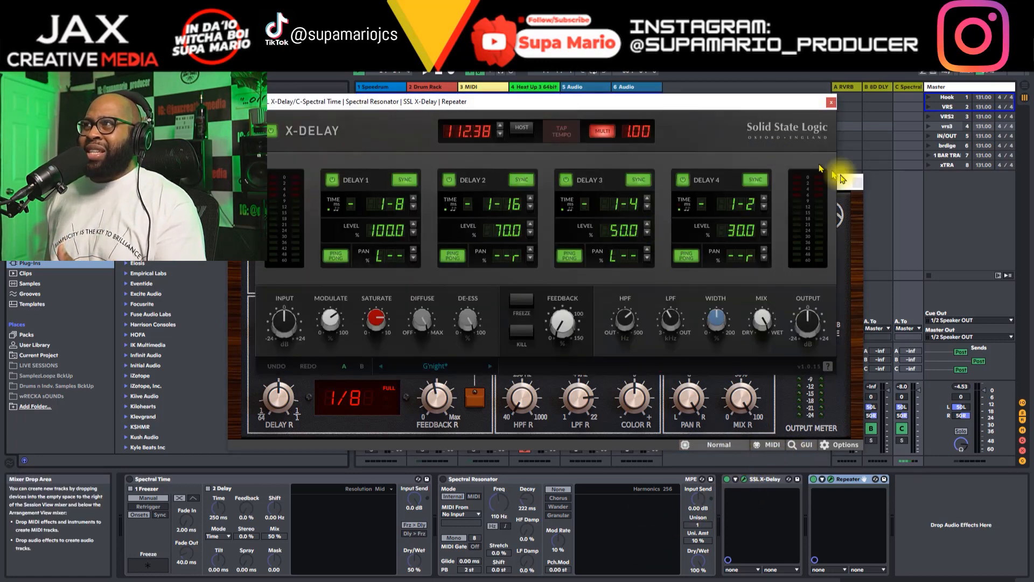
{"action": "left_click_drag", "start_coordinate": [848, 188], "coordinate": [851, 325]}
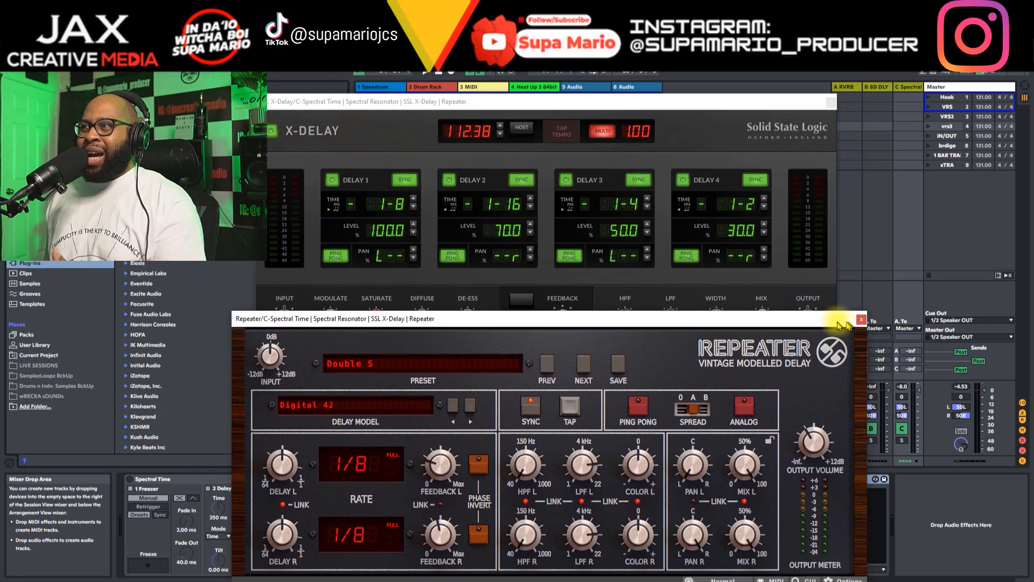
{"action": "mouse_move", "coordinate": [753, 331]}
{"action": "left_mouse_down"}
{"action": "mouse_move", "coordinate": [795, 331]}
{"action": "mouse_move", "coordinate": [778, 257]}
{"action": "mouse_move", "coordinate": [792, 330]}
{"action": "mouse_move", "coordinate": [747, 340]}
{"action": "left_mouse_up"}
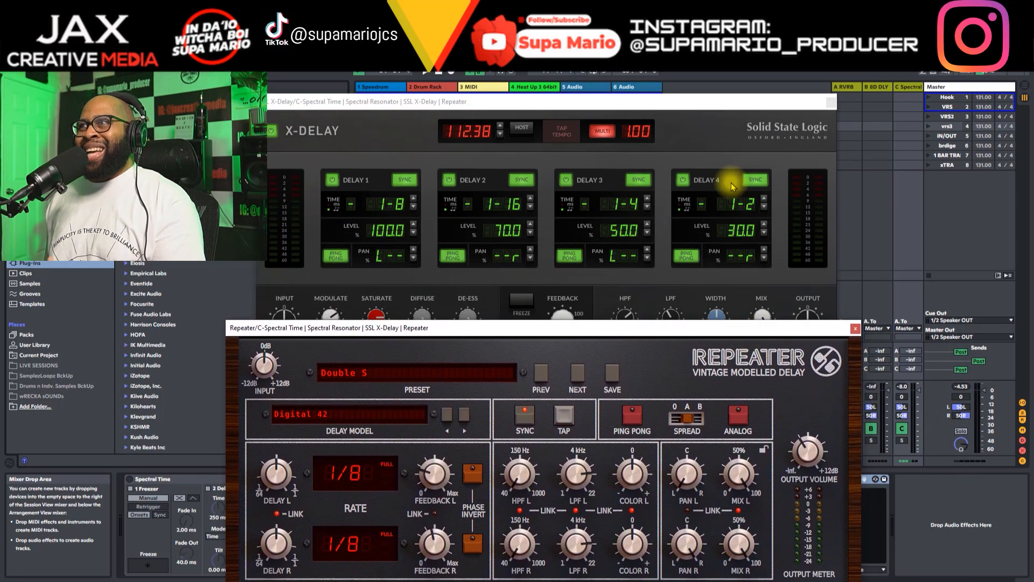
{"action": "left_click", "coordinate": [709, 106]}
{"action": "left_click_drag", "start_coordinate": [706, 105], "coordinate": [701, 69]}
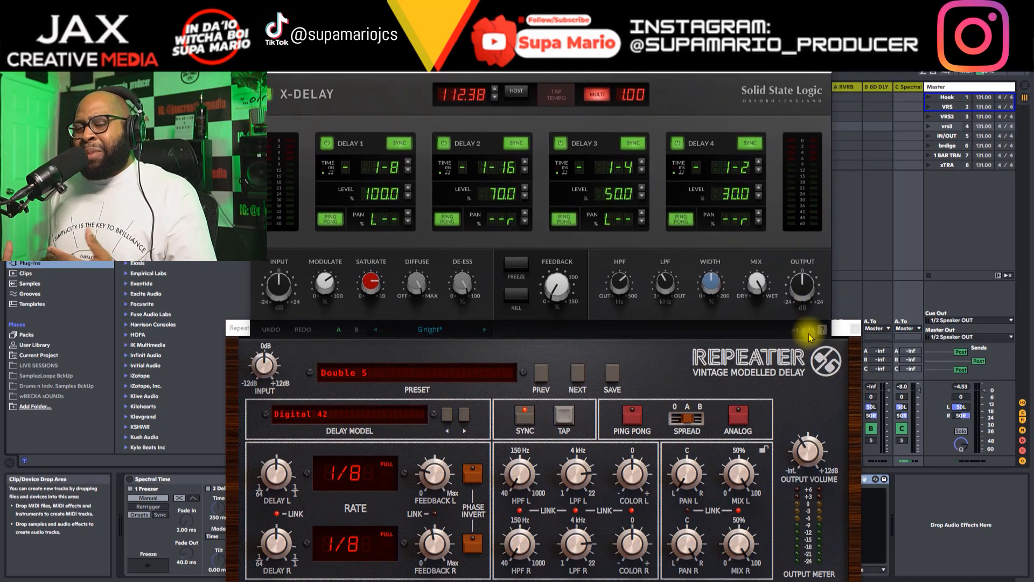
Step: Turn off Repeater's tempo sync and raise its left and right delay times to 1000.0 ms
{"action": "left_click", "coordinate": [665, 361]}
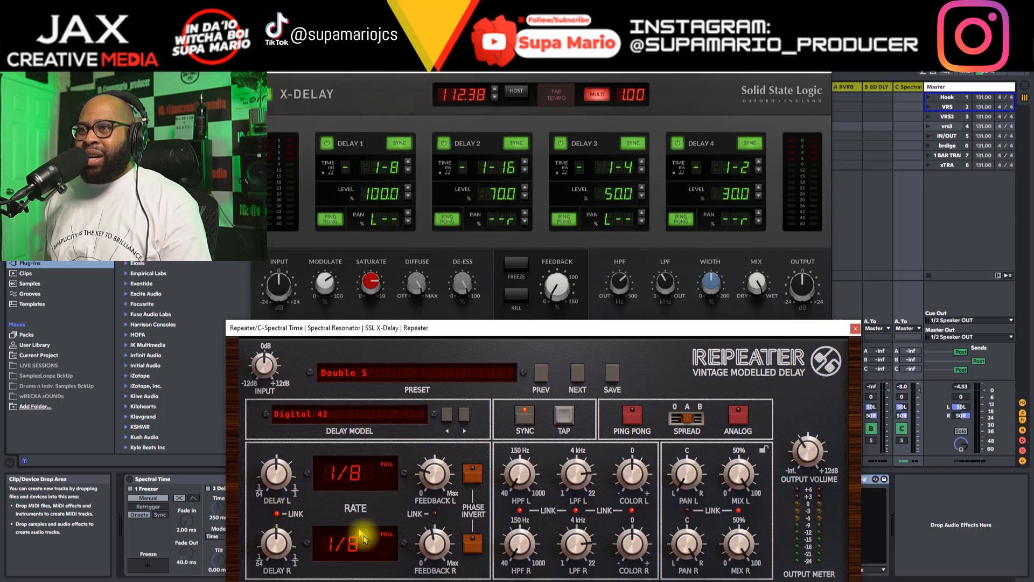
{"action": "left_click_drag", "start_coordinate": [386, 330], "coordinate": [385, 314]}
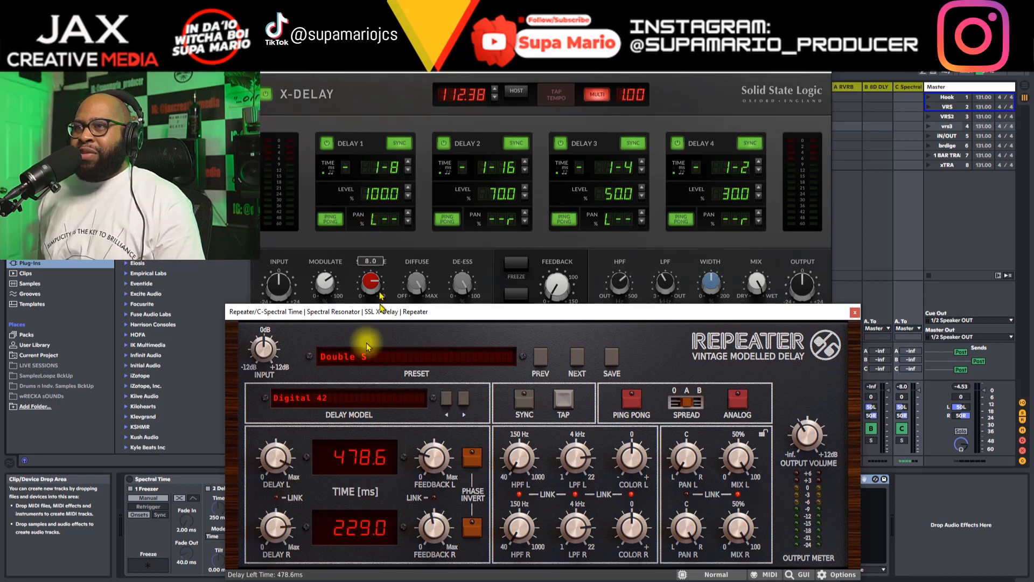
{"action": "left_click_drag", "start_coordinate": [266, 473], "coordinate": [269, 408]}
{"action": "left_click_drag", "start_coordinate": [267, 537], "coordinate": [277, 554]}
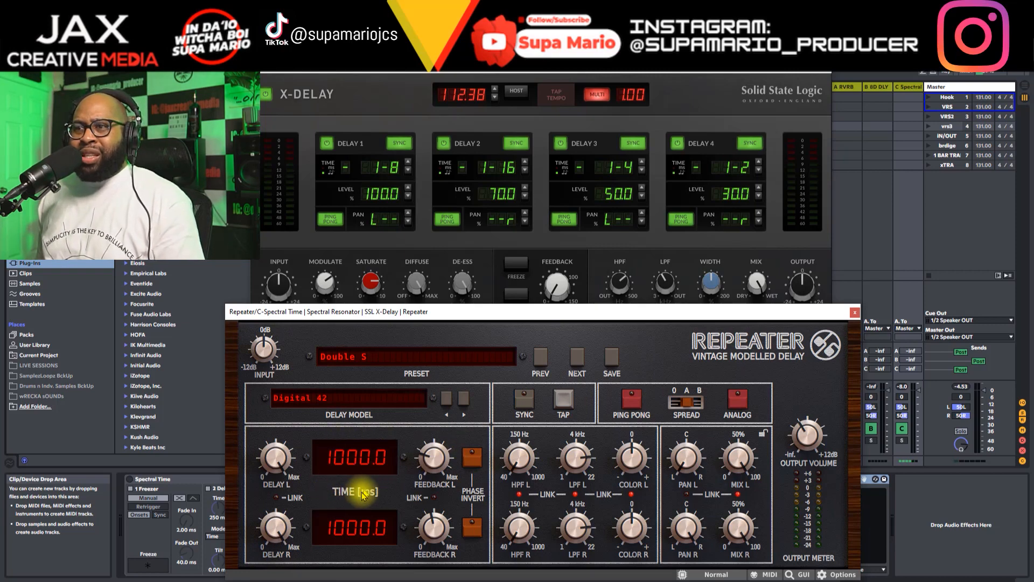
Step: Turn off tempo sync for Delay 1 in X-Delay and raise its delay time to 2000.00
{"action": "left_click", "coordinate": [389, 205]}
{"action": "left_click", "coordinate": [398, 142]}
{"action": "left_click_drag", "start_coordinate": [382, 106], "coordinate": [380, 57]}
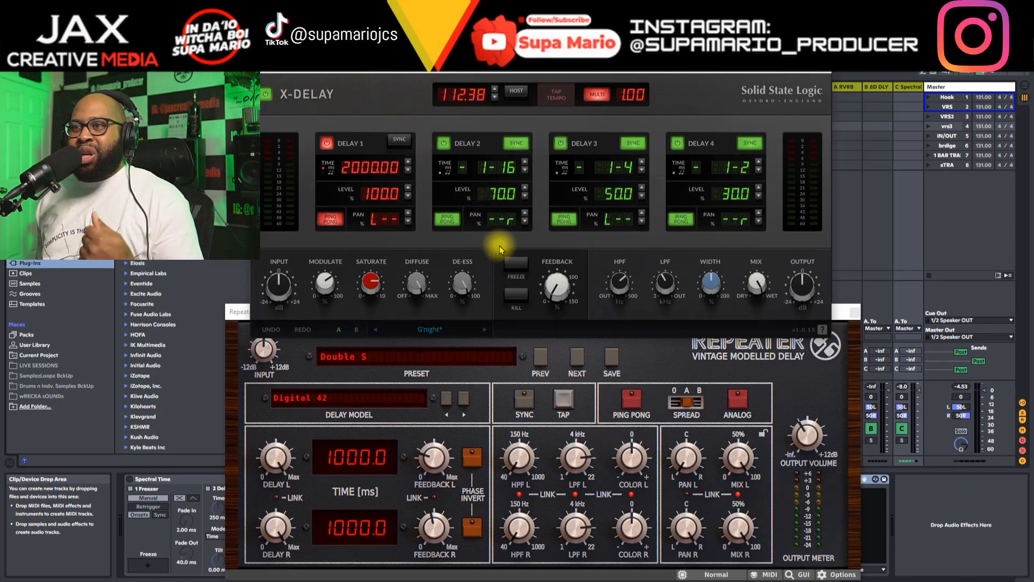
Step: Bring Repeater and X-Delay forward alternately and reposition their windows to compare the two delays' controls
{"action": "left_click", "coordinate": [497, 380]}
{"action": "left_click_drag", "start_coordinate": [492, 313], "coordinate": [473, 330]}
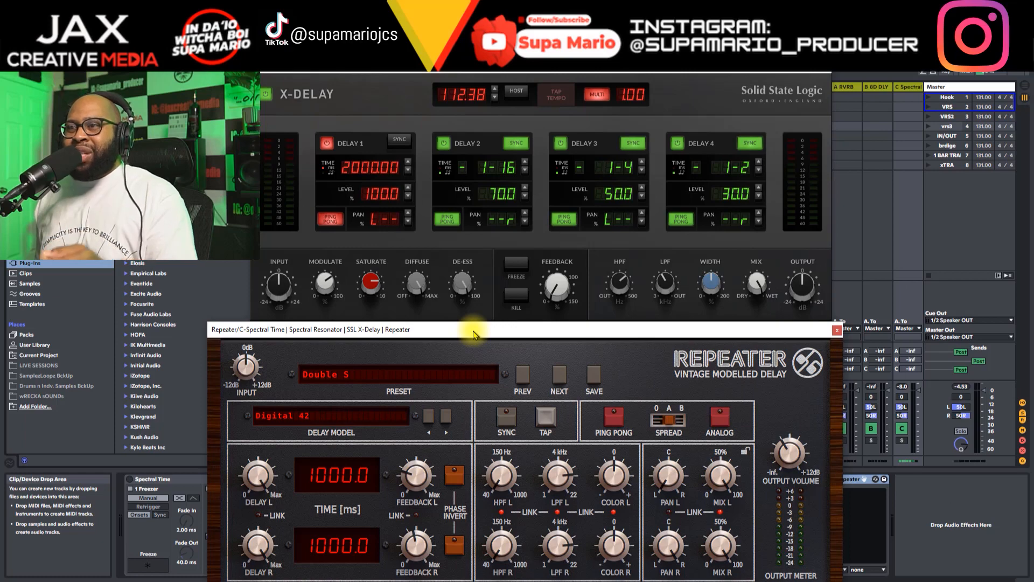
{"action": "left_click_drag", "start_coordinate": [462, 74], "coordinate": [438, 91]}
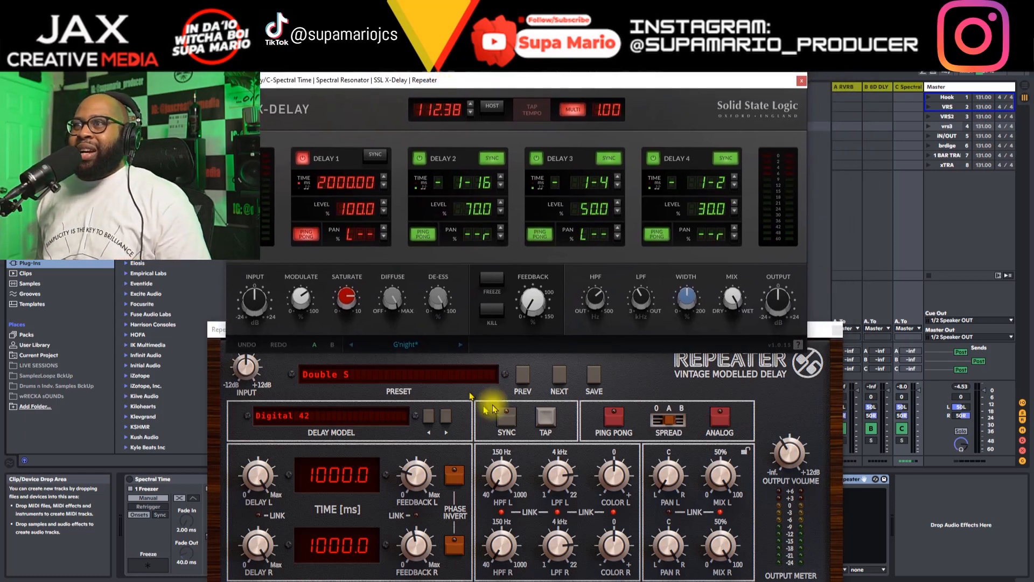
{"action": "left_click", "coordinate": [536, 392]}
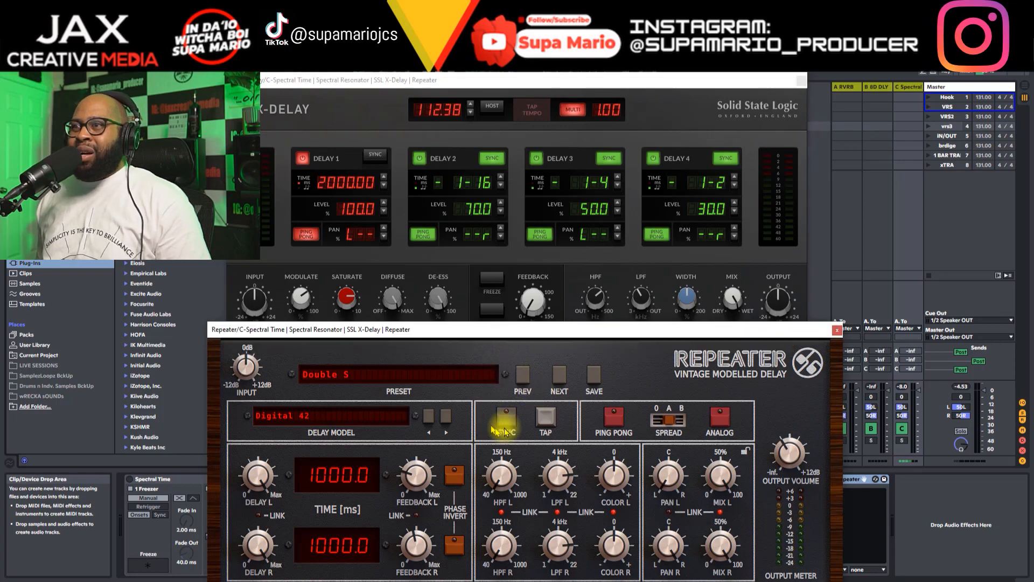
{"action": "left_click_drag", "start_coordinate": [497, 330], "coordinate": [530, 257]}
{"action": "left_click_drag", "start_coordinate": [556, 296], "coordinate": [508, 349]}
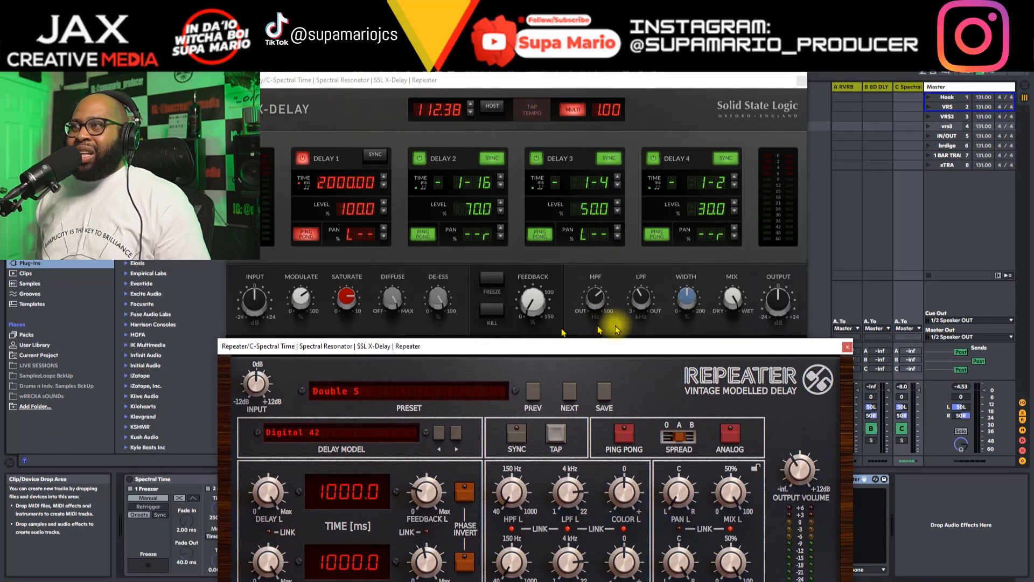
Step: Close the Repeater and X-Delay plug-in windows
{"action": "left_click", "coordinate": [847, 347]}
{"action": "left_click_drag", "start_coordinate": [725, 84], "coordinate": [736, 237]}
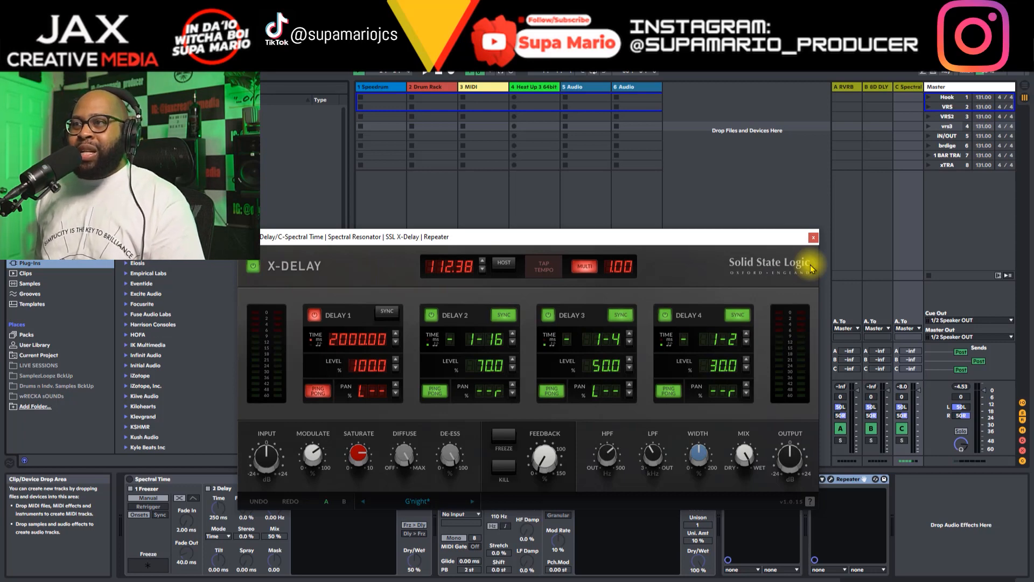
{"action": "left_click", "coordinate": [814, 237]}
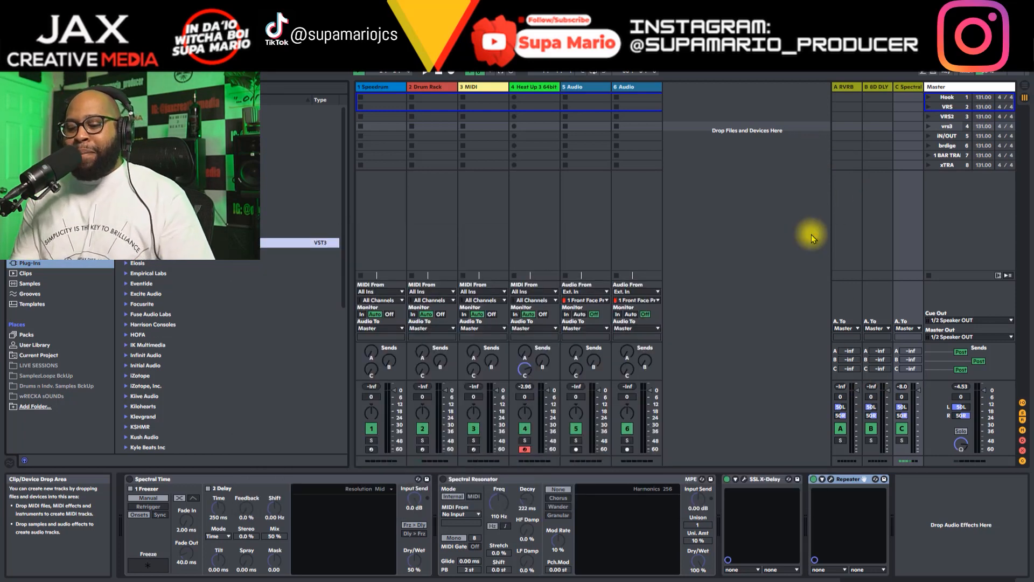